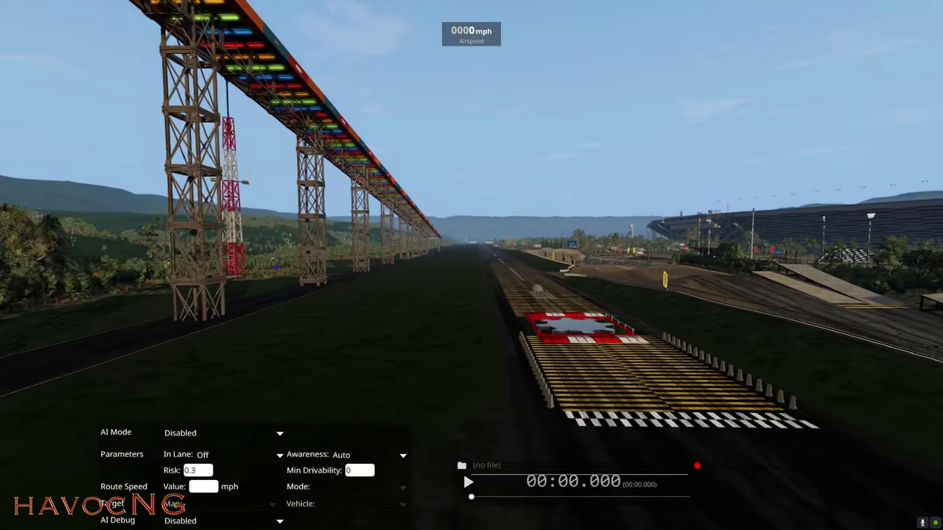
# Open the world editor and activate the Mesh Road Editor
pyautogui.press('w')
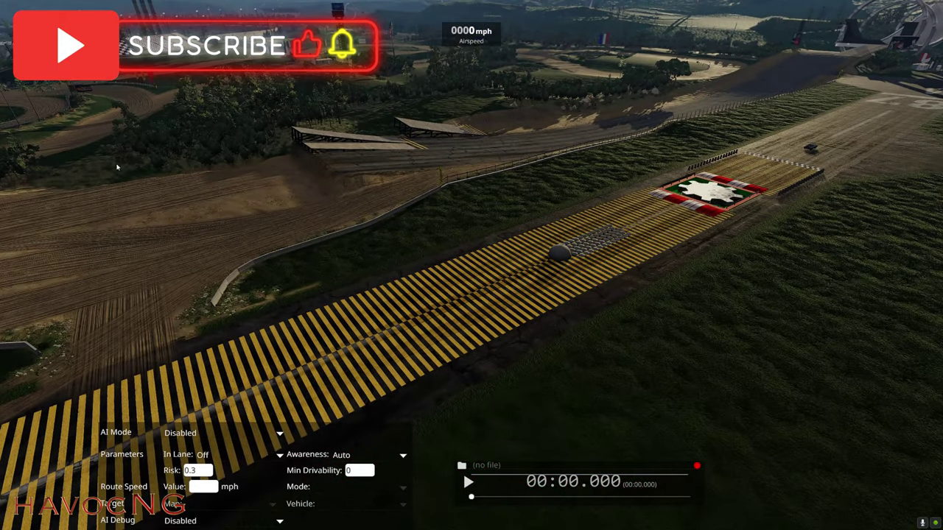
pyautogui.press('F11')
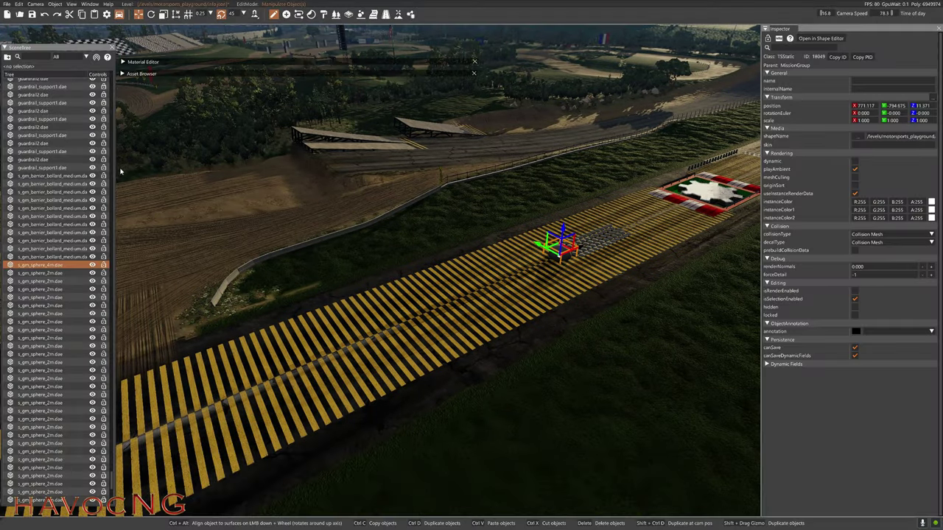
pyautogui.press('w')
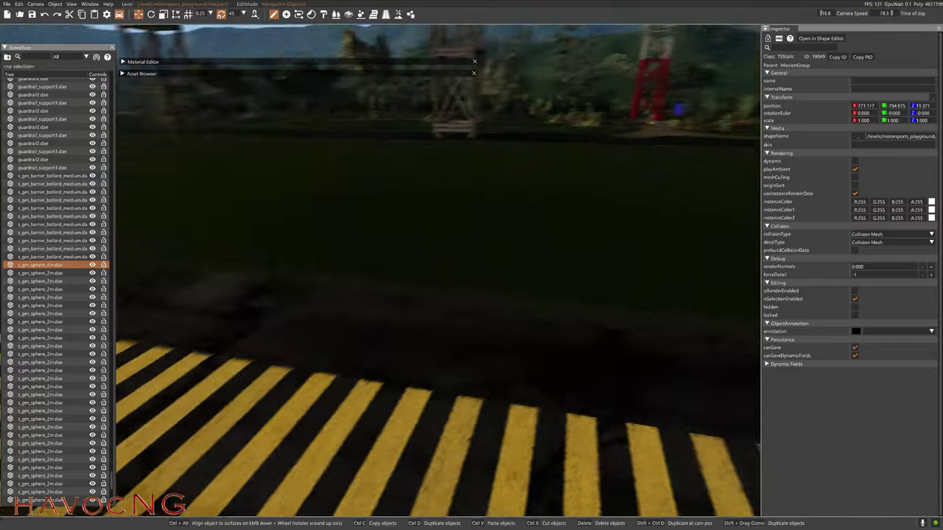
pyautogui.press('s')
pyautogui.moveTo(136, 414); pyautogui.dragTo(111, 76, button='right')
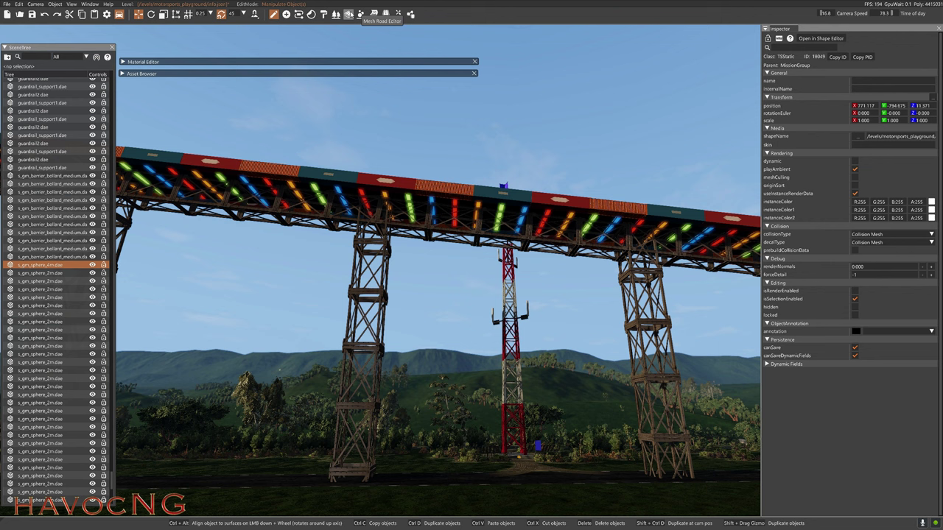
pyautogui.click(348, 14)
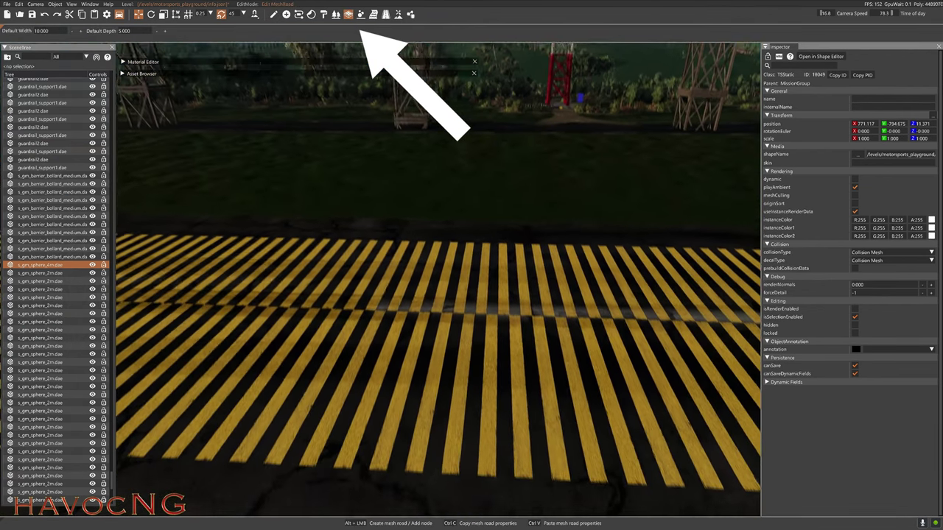
# Create a two-node mesh road across the yellow-striped strip, using the default width of 10 and depth of 5
pyautogui.moveTo(479, 265); pyautogui.dragTo(482, 318, button='right')
pyautogui.press('alt')
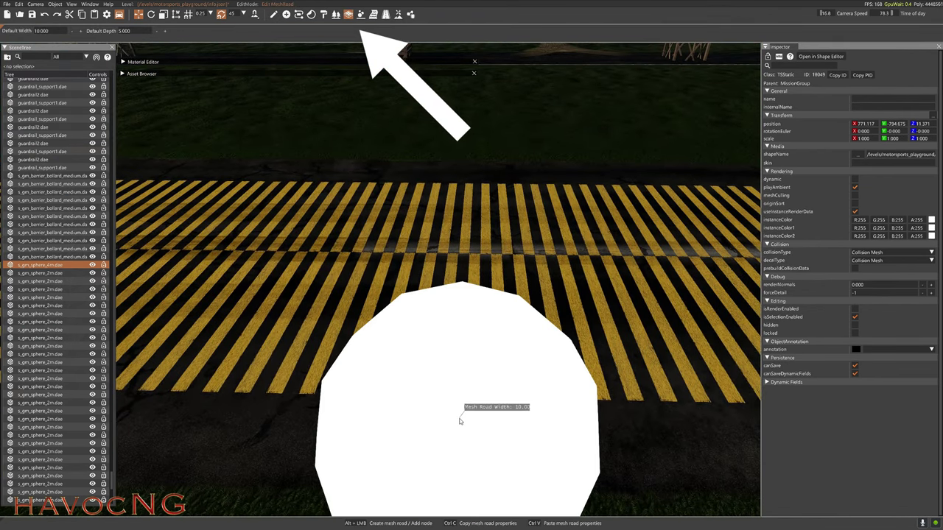
pyautogui.keyDown('alt'); pyautogui.click(459, 420); pyautogui.keyUp('alt')
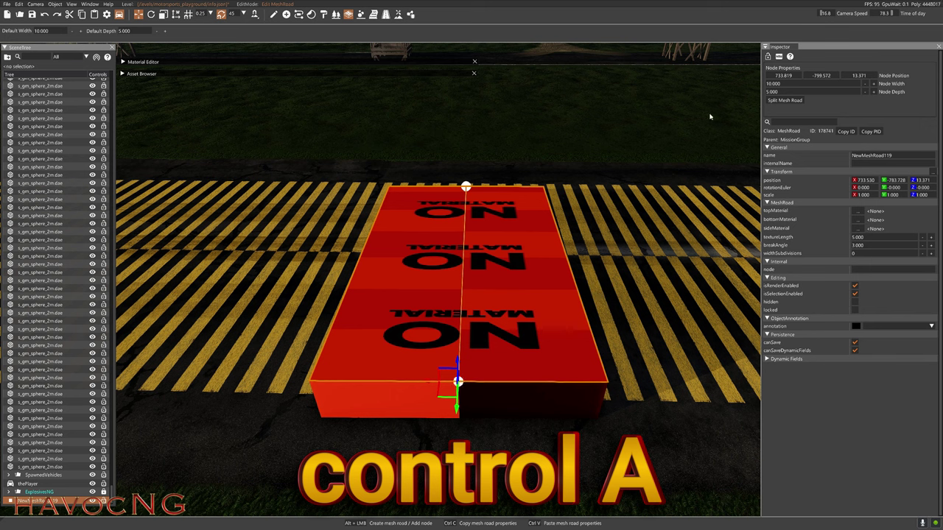
# Set the mesh road's node width to 5 and node depth to 0.5
pyautogui.click(794, 83)
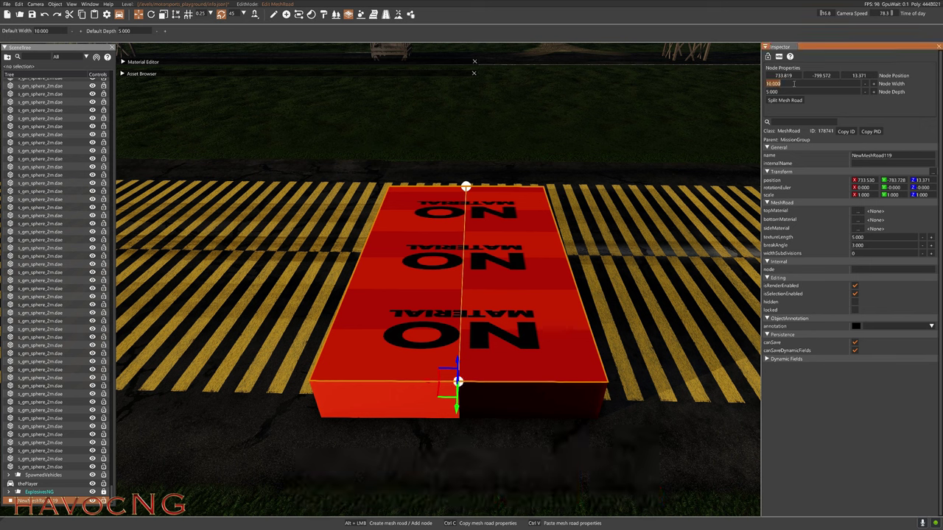
pyautogui.press('Return')
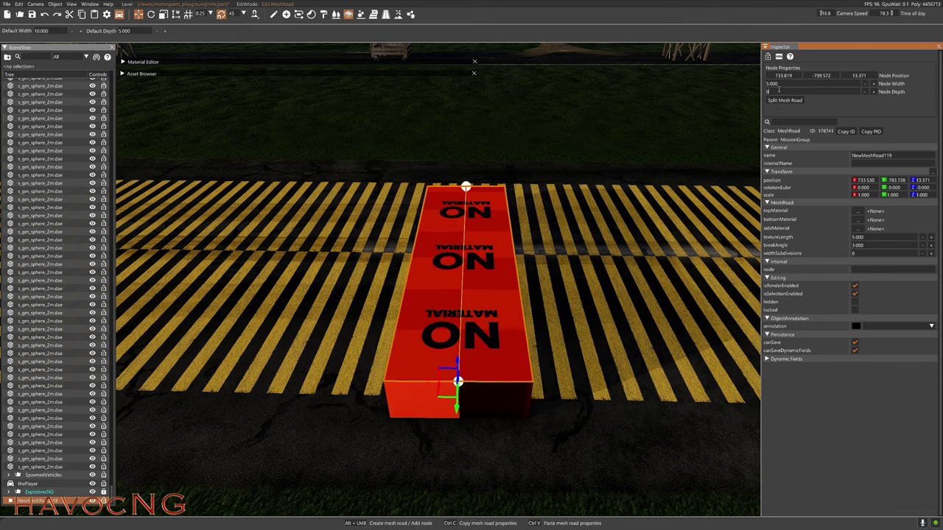
pyautogui.click(778, 90)
pyautogui.write('0.5')
pyautogui.press('Return')
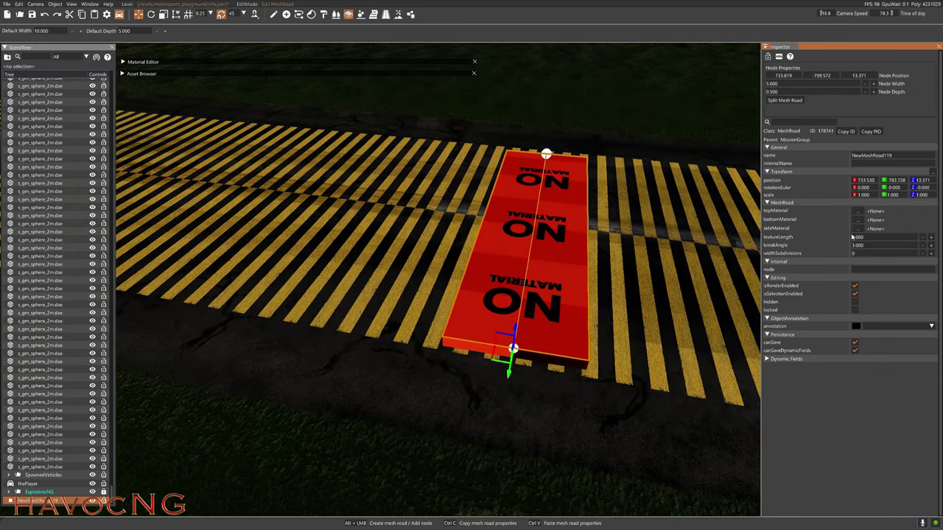
# Assign the track_editor_E_border material to the top of the mesh road
pyautogui.click(858, 212)
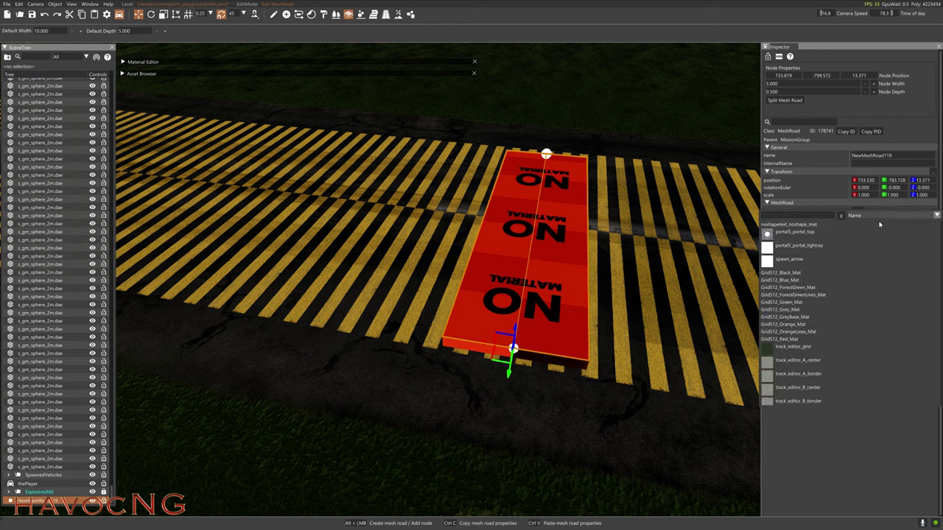
pyautogui.scroll(-3, 800, 380)
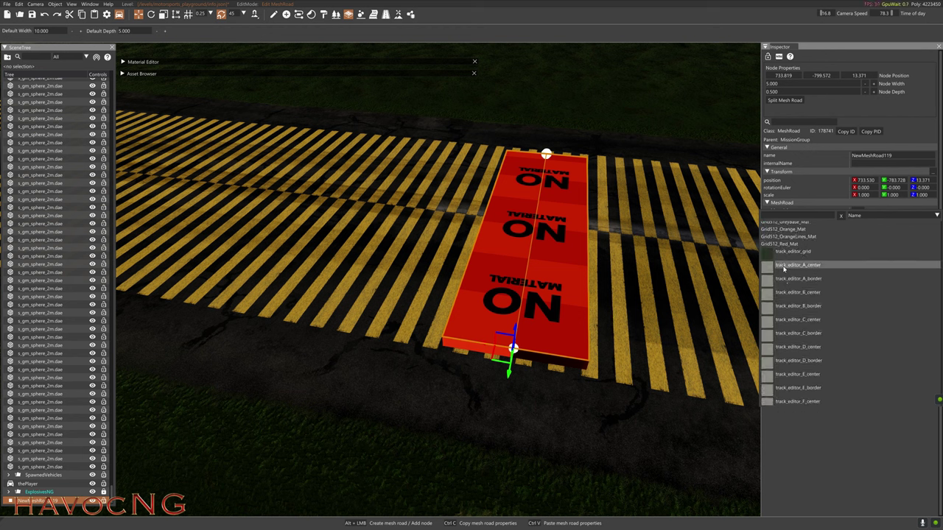
pyautogui.click(801, 388)
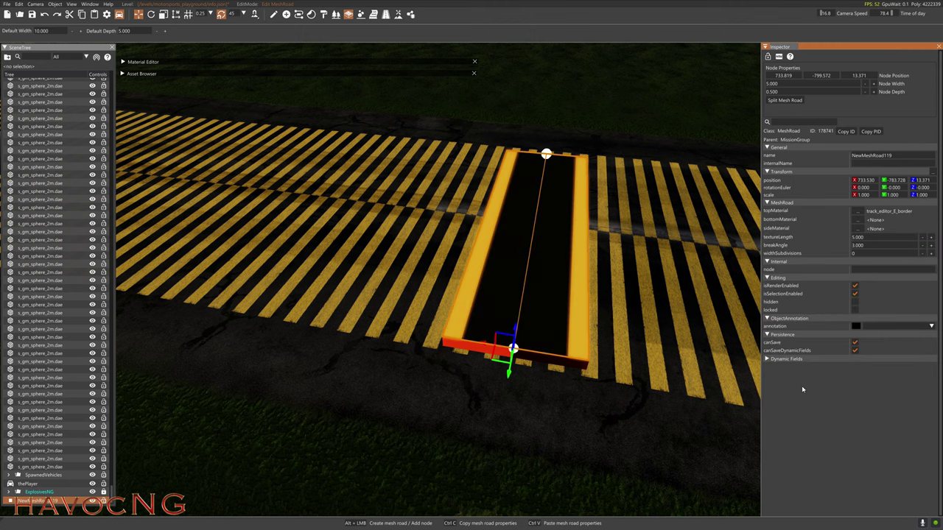
# Assign the track_editor_E_border material to the bottom and sides of the mesh road
pyautogui.moveTo(613, 401); pyautogui.dragTo(811, 273, button='right')
pyautogui.press('w')
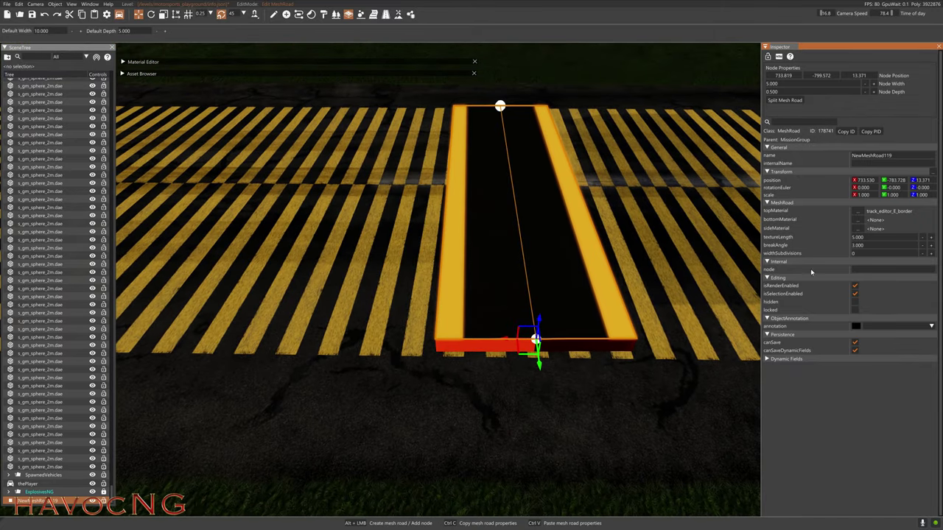
pyautogui.click(857, 220)
pyautogui.scroll(-3, 807, 376)
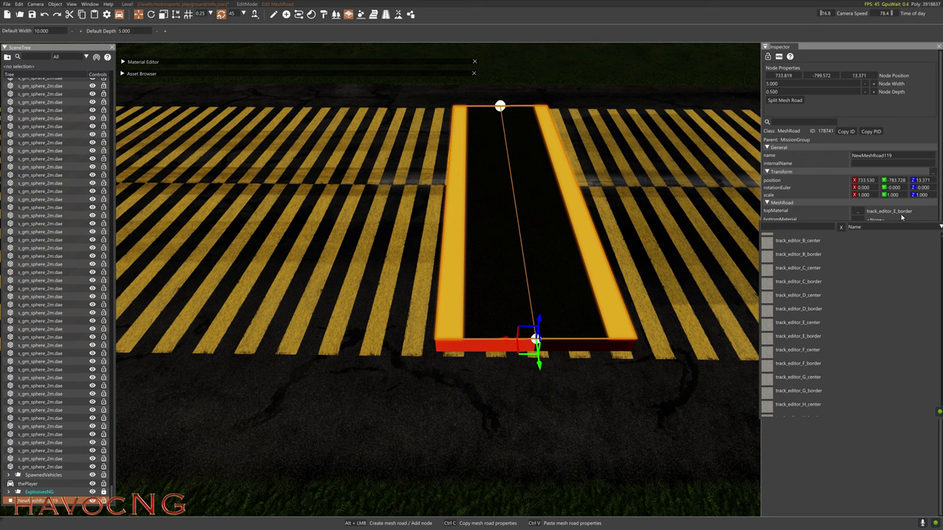
pyautogui.click(809, 337)
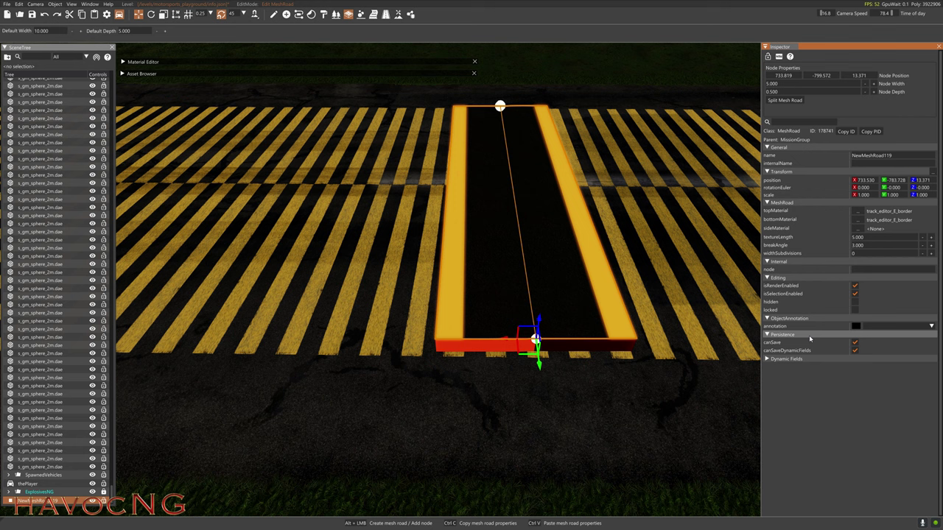
pyautogui.click(858, 229)
pyautogui.scroll(-3, 817, 368)
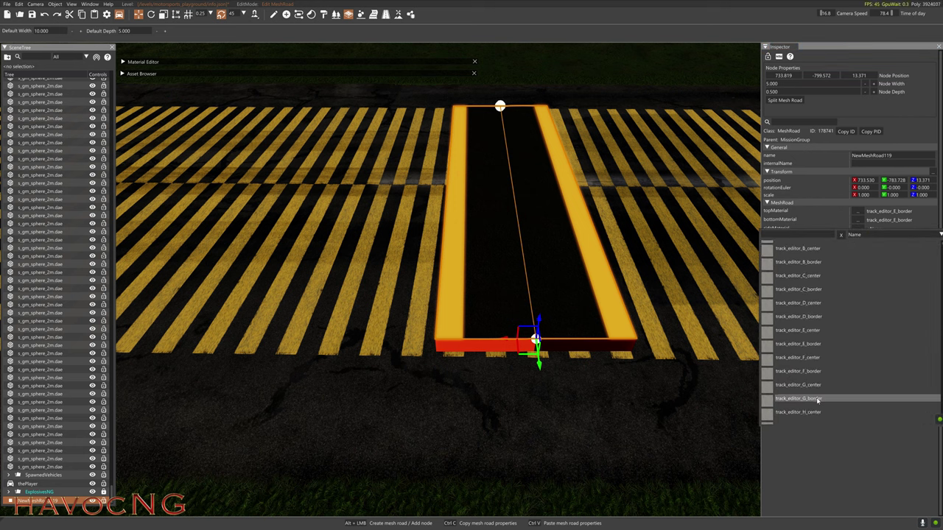
pyautogui.click(809, 346)
# In object manipulation mode, duplicate the mesh road with the copy beside the original, offset about 4.3 in X and 0.5 in Z
pyautogui.press('w')
pyautogui.moveTo(646, 371); pyautogui.dragTo(640, 390, button='right')
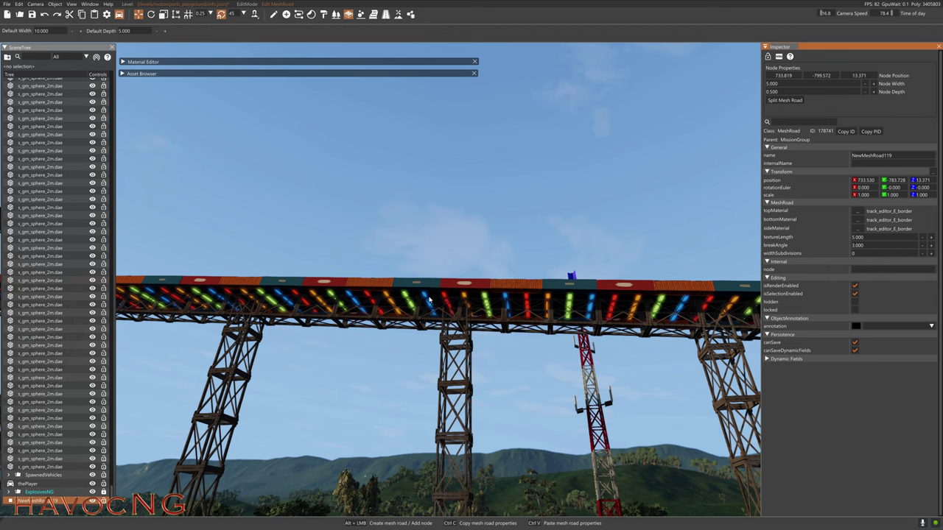
pyautogui.moveTo(405, 317); pyautogui.dragTo(442, 366, button='right')
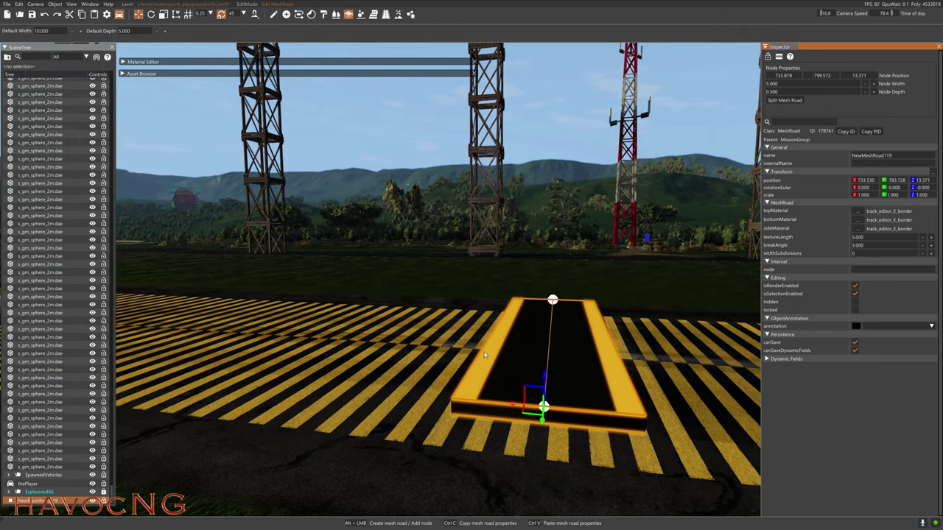
pyautogui.click(273, 14)
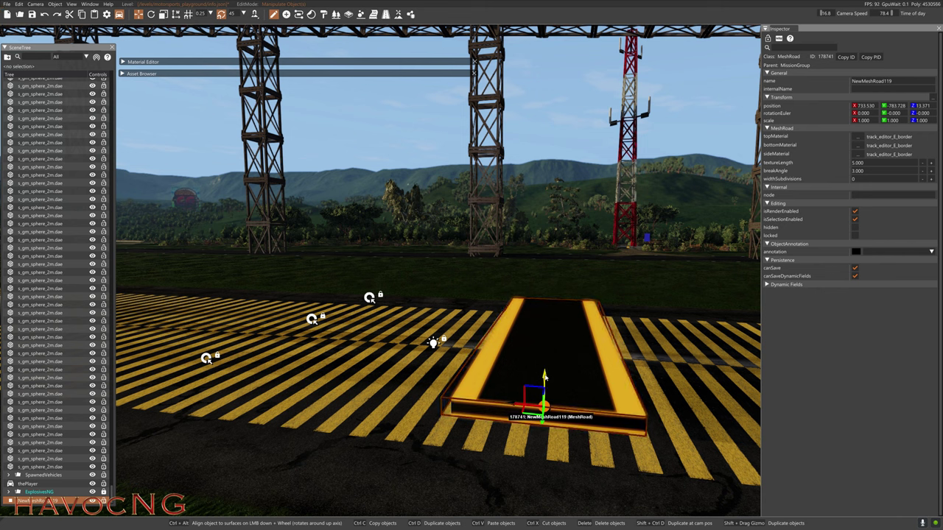
pyautogui.keyDown('shift'); pyautogui.moveTo(545, 377); pyautogui.dragTo(369, 341); pyautogui.keyUp('shift')
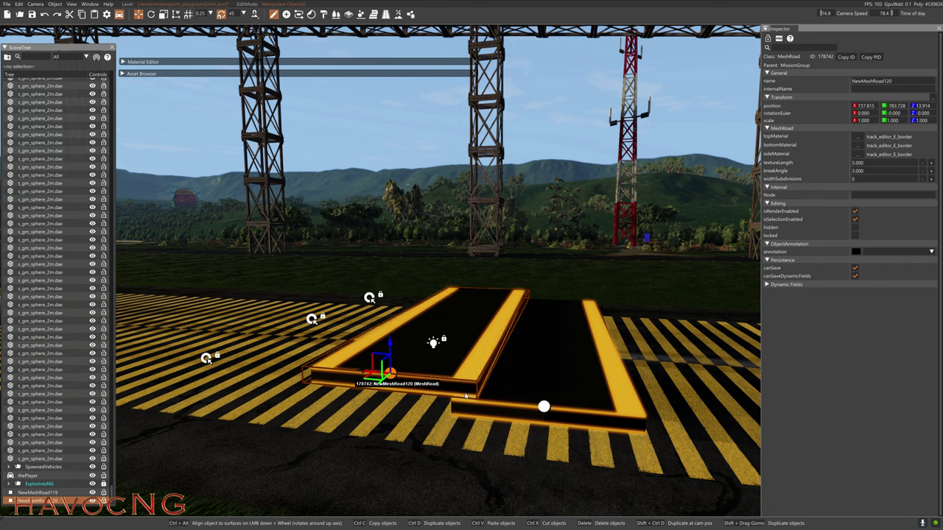
pyautogui.moveTo(492, 385); pyautogui.dragTo(383, 337, button='right')
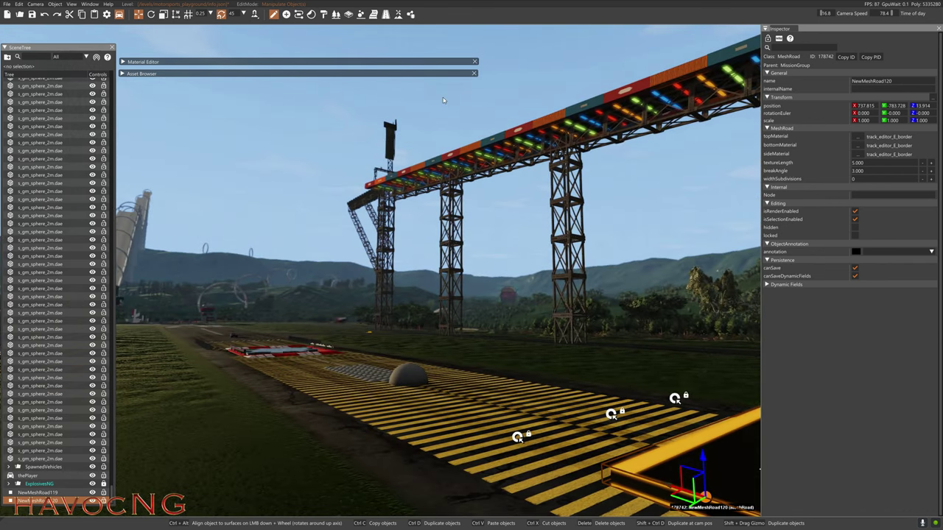
pyautogui.moveTo(442, 175); pyautogui.dragTo(564, 318, button='right')
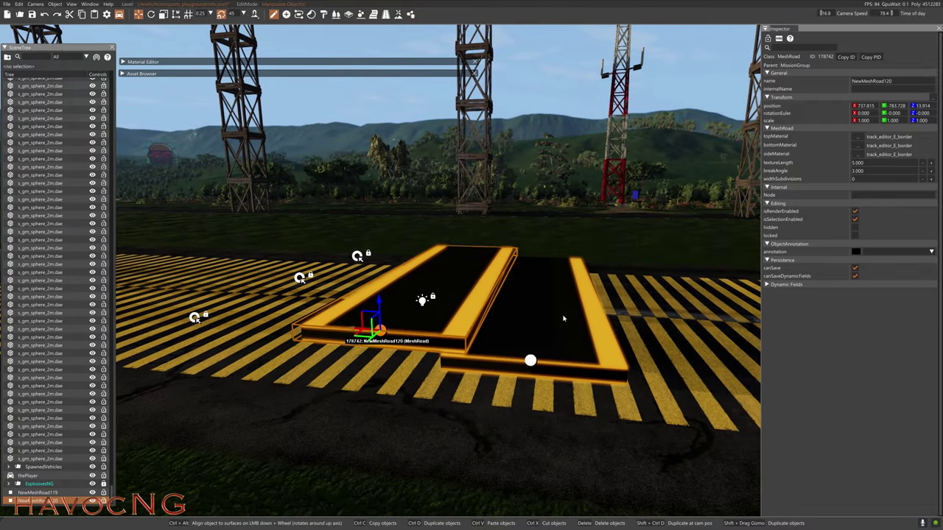
# Delete both the original mesh road and its duplicate
pyautogui.click(555, 331)
pyautogui.press('Delete')
pyautogui.click(473, 314)
pyautogui.press('Delete')
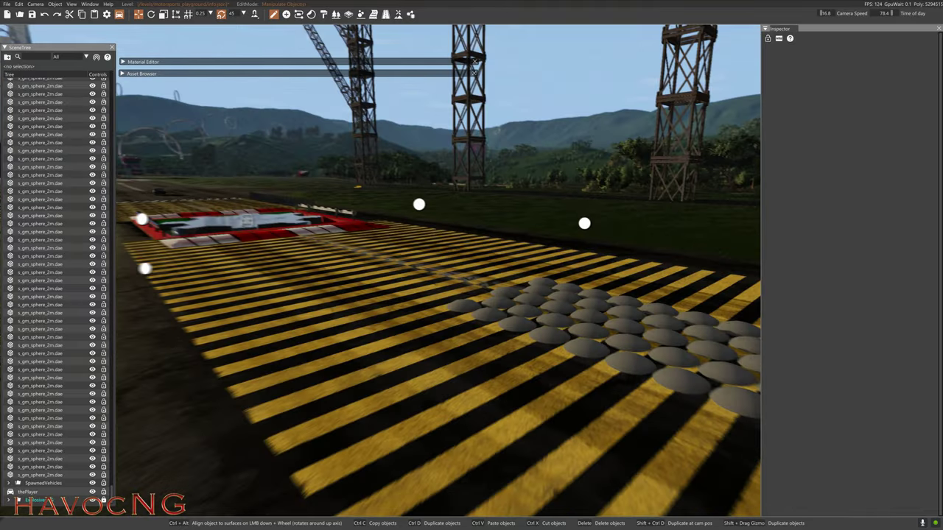
# Select the large concrete sphere, open it in the Shape Editor and load its m_gm_concrete_plain material into the Material Editor
pyautogui.moveTo(295, 250); pyautogui.dragTo(461, 280, button='right')
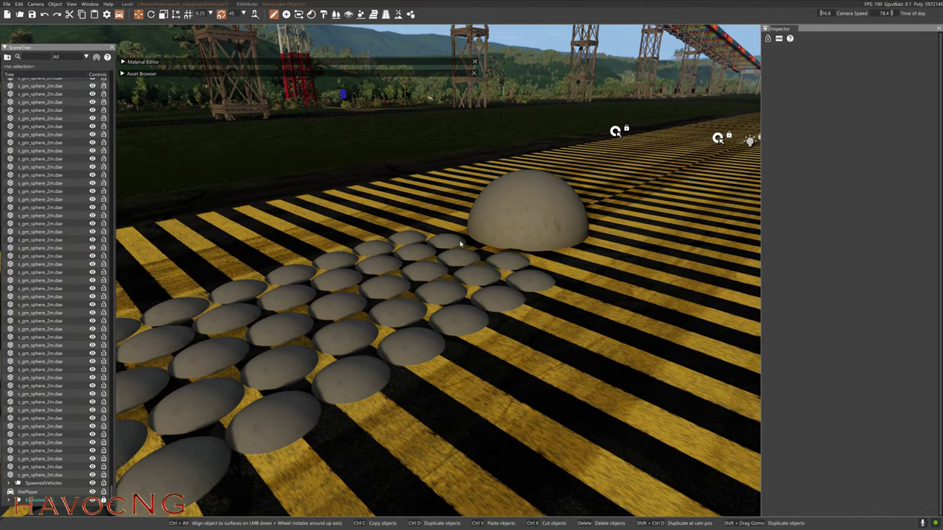
pyautogui.click(522, 210)
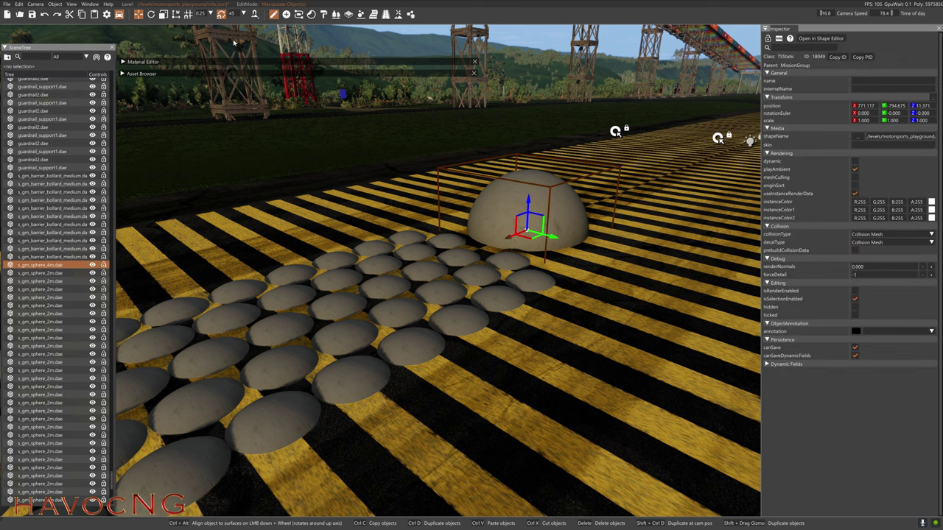
pyautogui.click(127, 62)
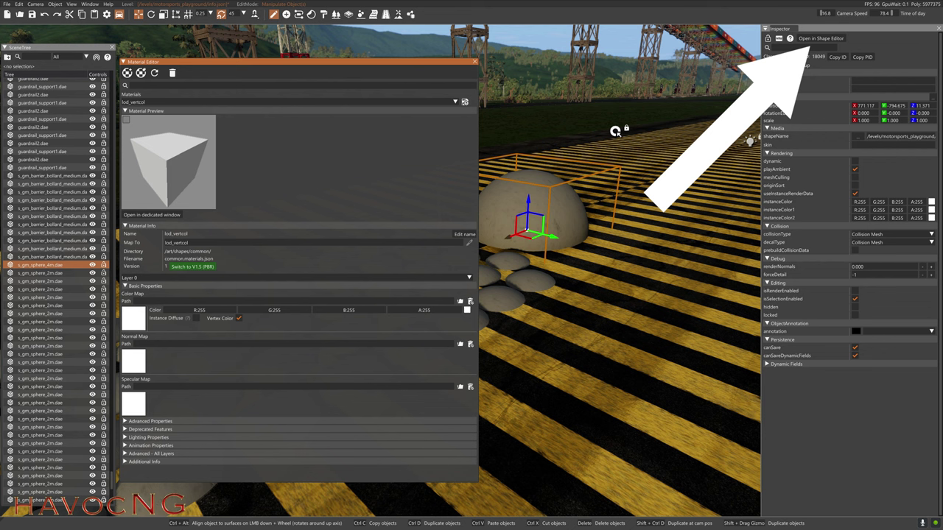
pyautogui.click(824, 39)
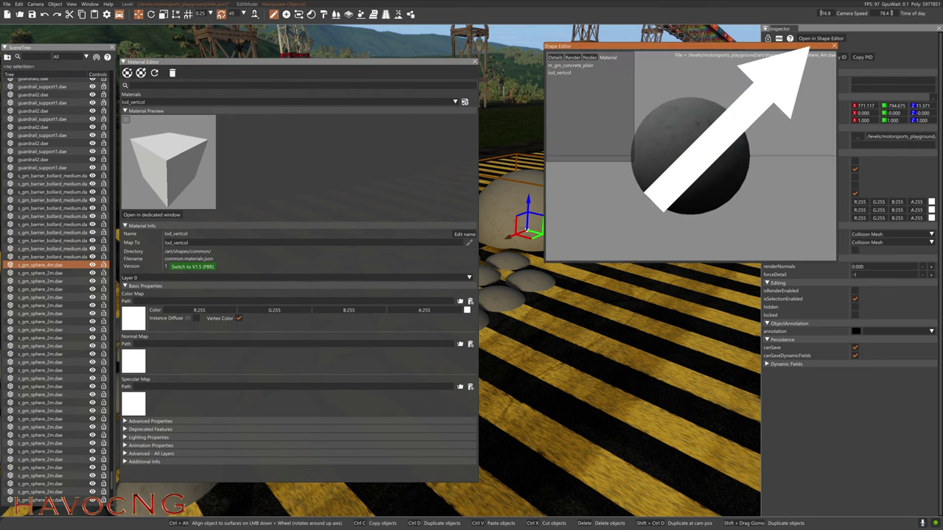
pyautogui.click(579, 66)
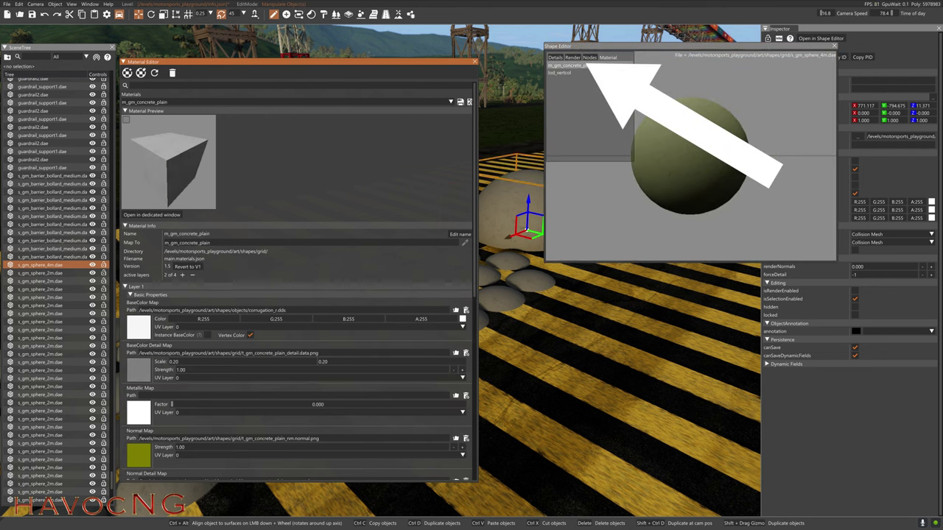
# Set the BaseColor map of m_gm_concrete_plain to checkered_d.dds from the level's art/shapes/race folder
pyautogui.moveTo(138, 321)
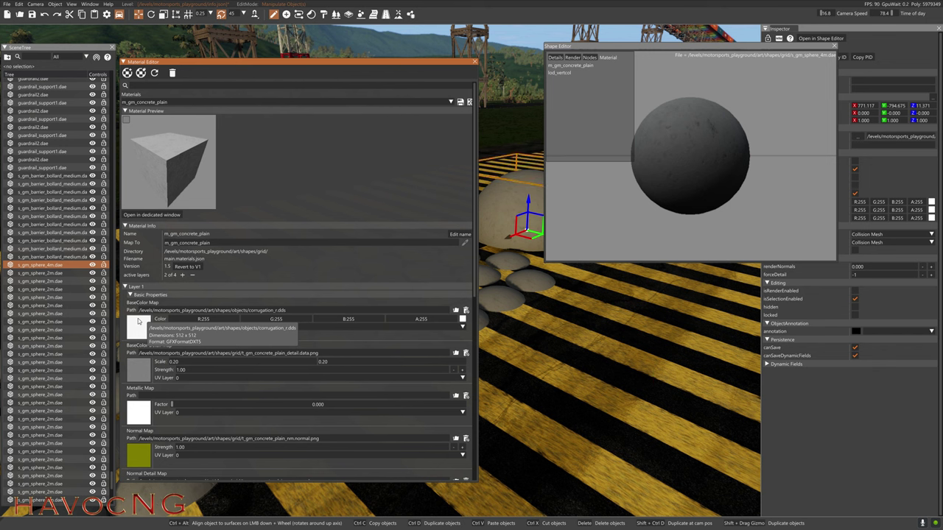
pyautogui.click(138, 321)
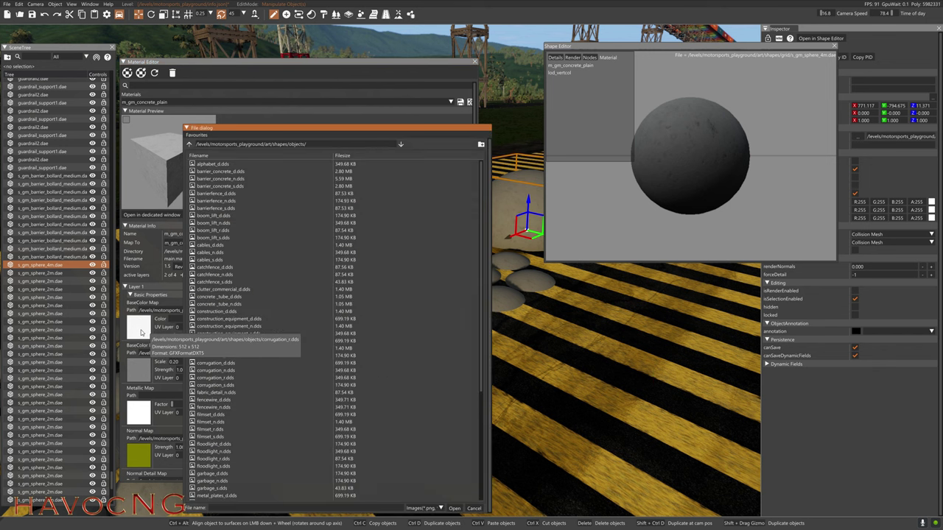
pyautogui.click(190, 145)
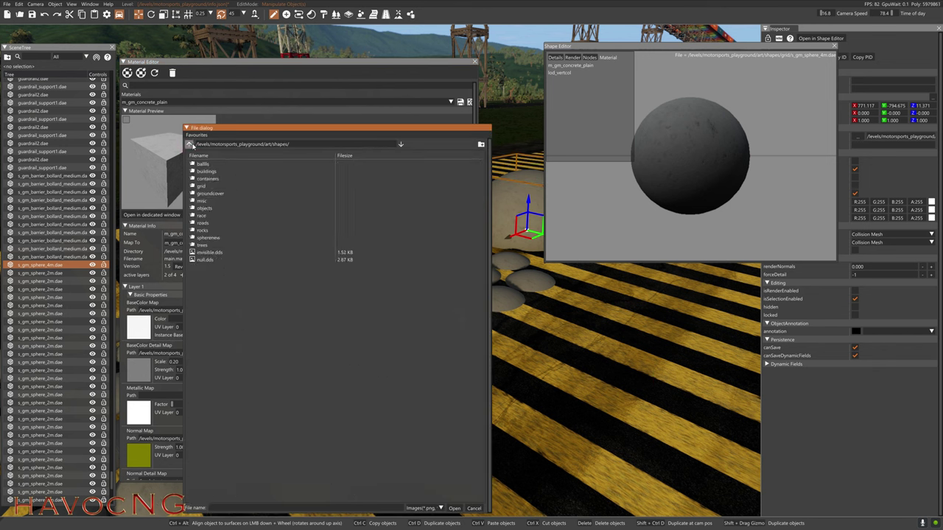
pyautogui.doubleClick(207, 216)
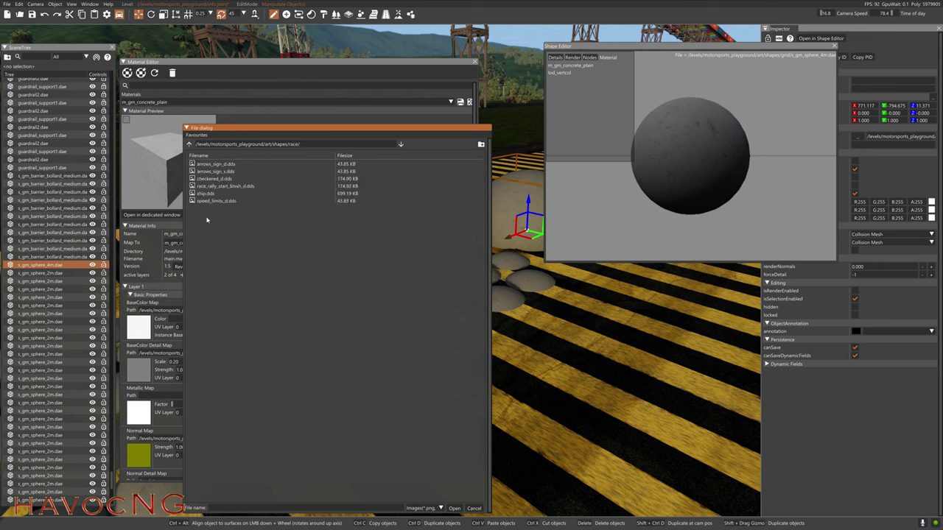
pyautogui.click(206, 179)
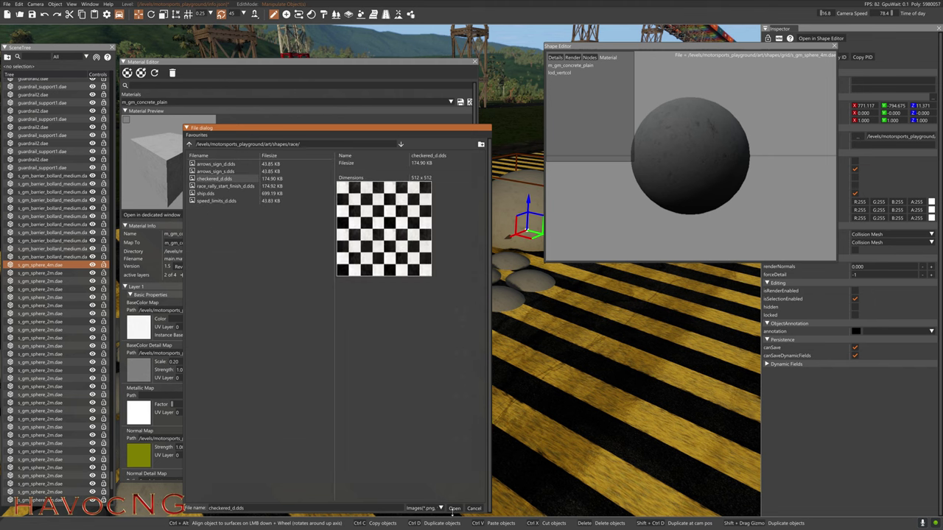
pyautogui.click(454, 508)
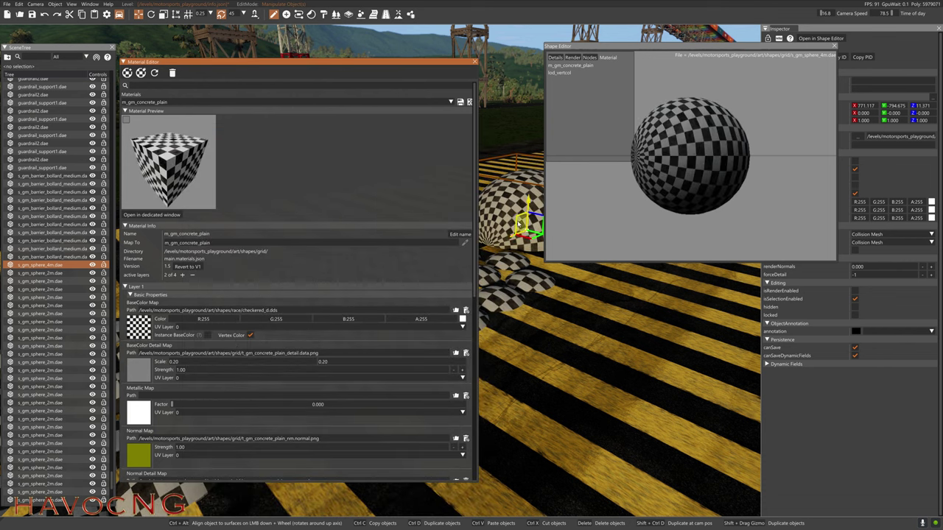
# Close the Shape Editor and bring the checkered sphere into clear view in the level
pyautogui.moveTo(518, 224); pyautogui.dragTo(489, 187, button='right')
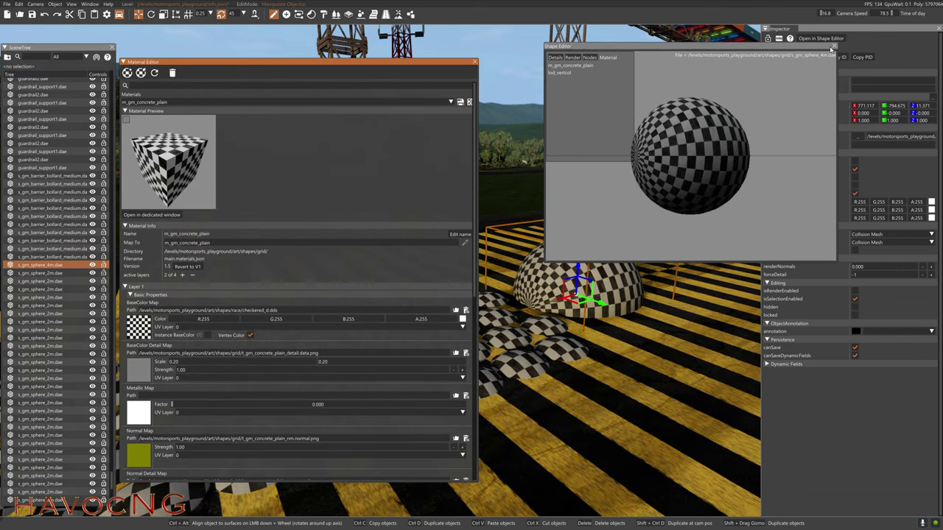
pyautogui.click(834, 47)
pyautogui.press('w')
pyautogui.moveTo(715, 195)
pyautogui.mouseDown(button='right')
pyautogui.moveTo(676, 209)
pyautogui.moveTo(728, 207)
pyautogui.mouseUp(button='right')
pyautogui.press('s')
# Enable rotation animation on Layer 1 with V pivot offset -0.589 and speed 0.084, then collapse the Material Editor
pyautogui.scroll(-5, 303, 378)
pyautogui.scroll(-2, 302, 378)
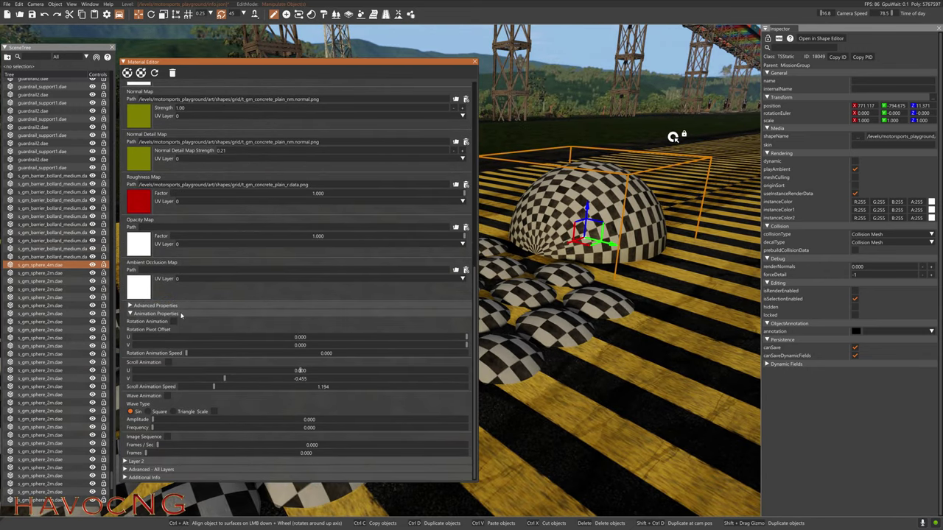
pyautogui.click(130, 313)
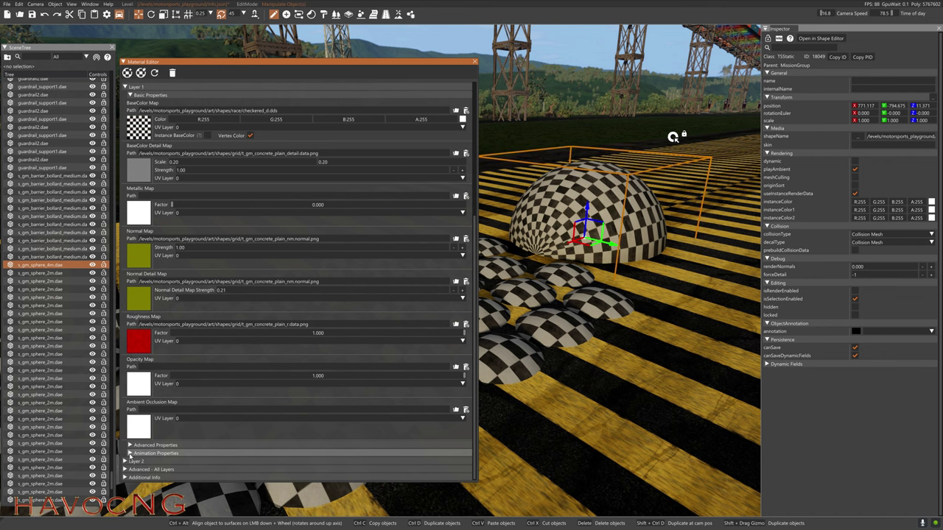
pyautogui.click(131, 453)
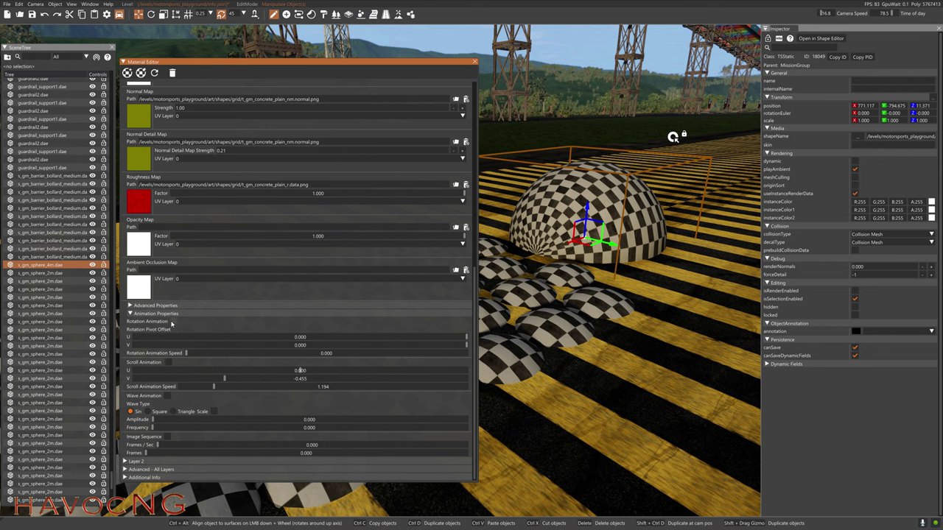
pyautogui.moveTo(188, 353); pyautogui.dragTo(211, 353)
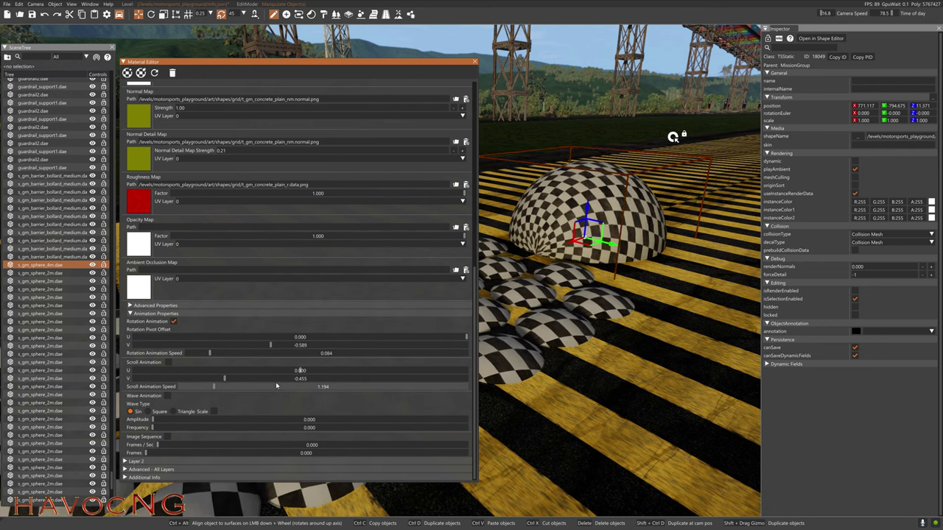
pyautogui.click(123, 63)
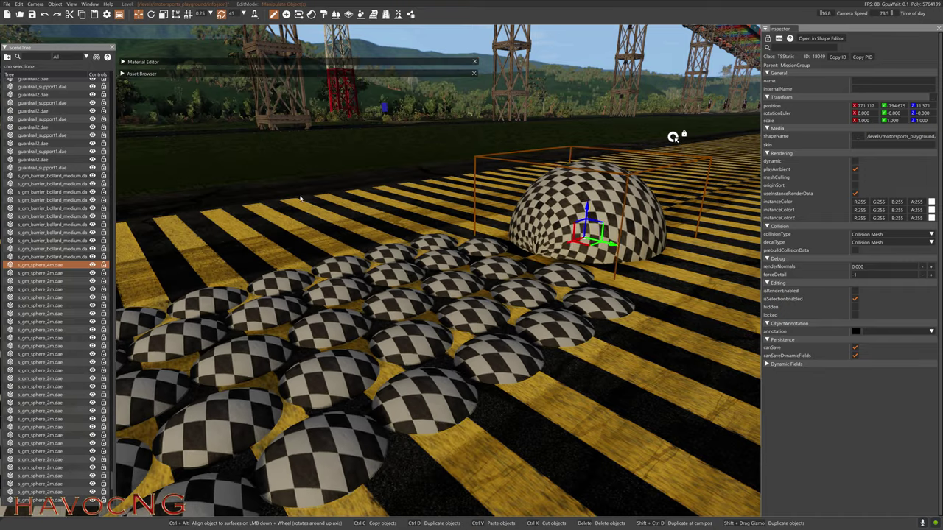
# Examine the checkered texture on the large sphere and the surrounding smaller spheres from close range
pyautogui.press('w')
pyautogui.moveTo(353, 243); pyautogui.dragTo(556, 132, button='right')
pyautogui.press('a')
pyautogui.press('w')
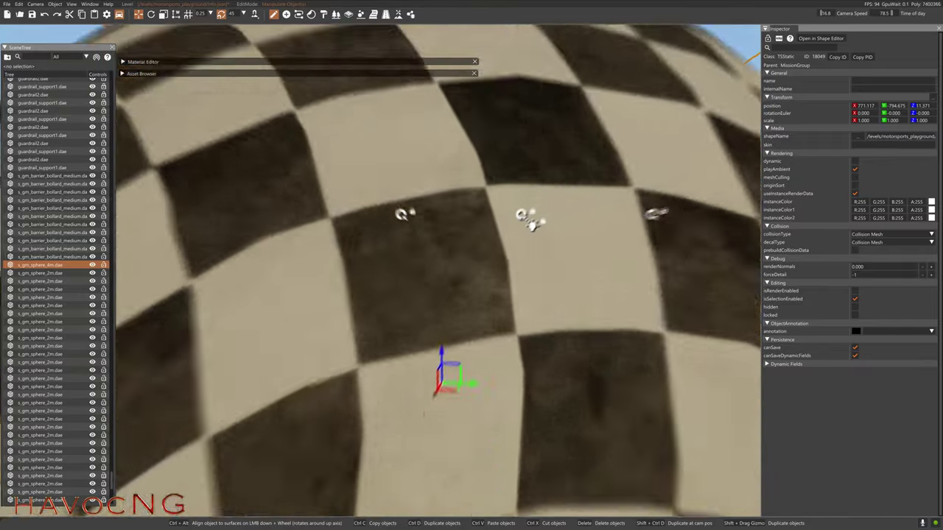
pyautogui.press('w')
pyautogui.moveTo(471, 272); pyautogui.dragTo(302, 269, button='right')
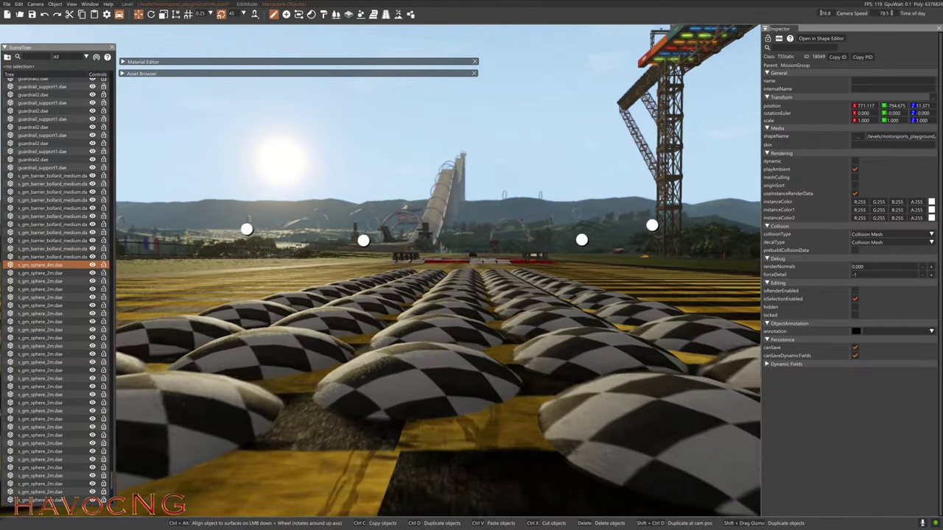
pyautogui.press('w')
pyautogui.moveTo(472, 221); pyautogui.dragTo(396, 257, button='right')
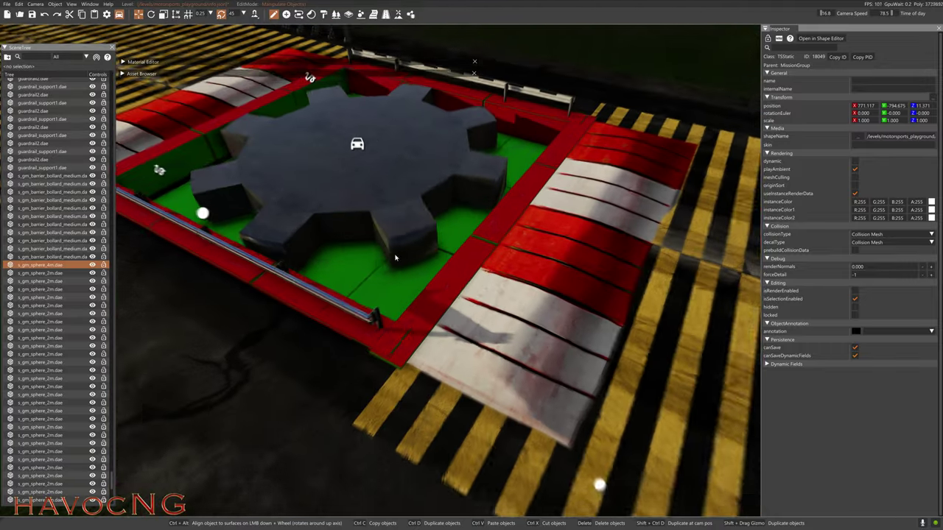
# Select a red cube block on the gear pit's rim, inspect the pit's surfaces, and leave the world editor
pyautogui.scroll(-2, 395, 258)
pyautogui.click(438, 291)
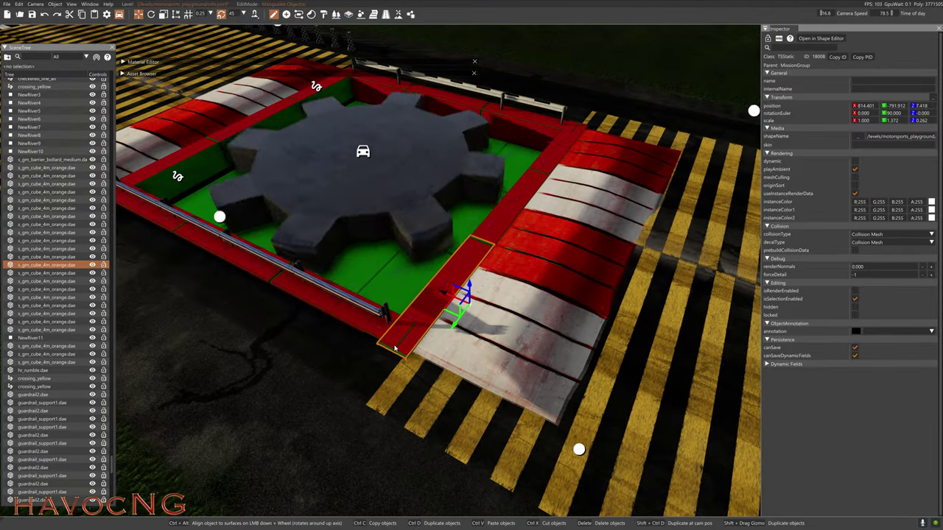
pyautogui.moveTo(394, 348); pyautogui.dragTo(328, 359, button='right')
pyautogui.press('w')
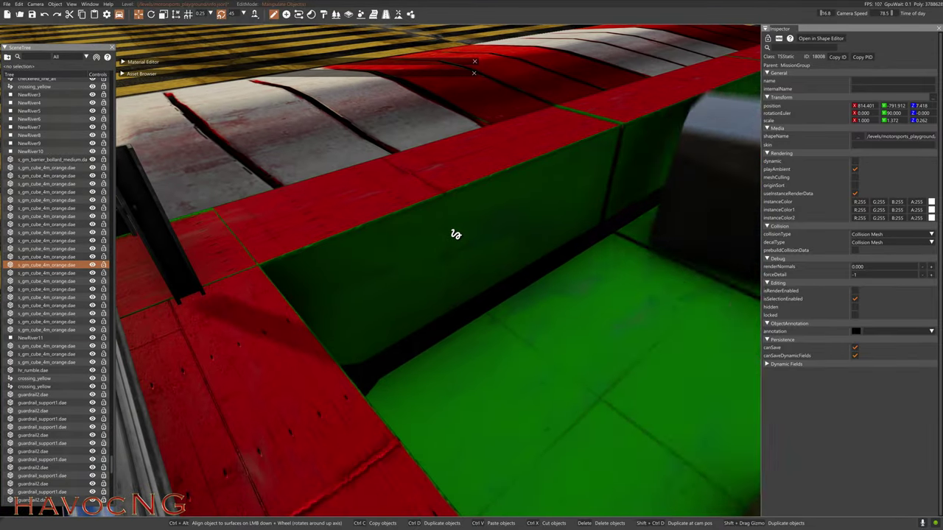
pyautogui.press('s')
pyautogui.moveTo(455, 234); pyautogui.dragTo(392, 344, button='right')
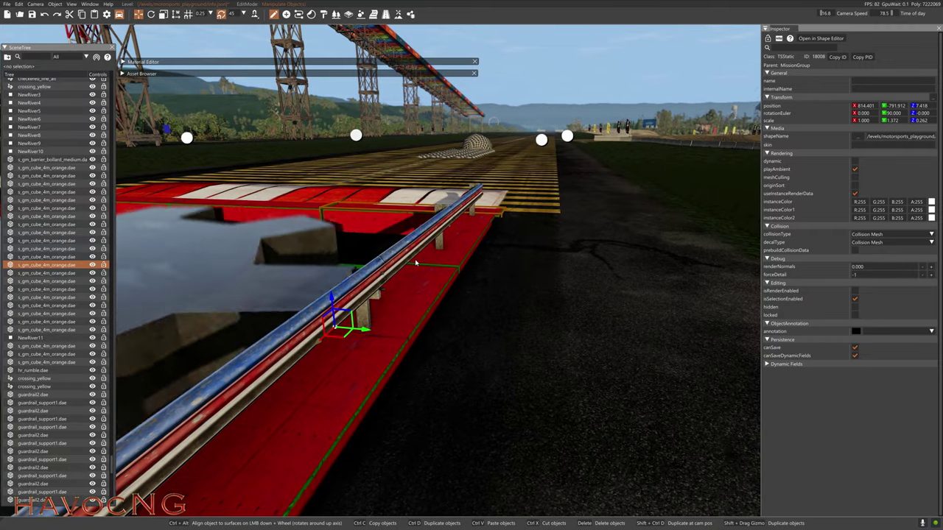
pyautogui.moveTo(415, 262); pyautogui.dragTo(422, 241, button='right')
pyautogui.press('w')
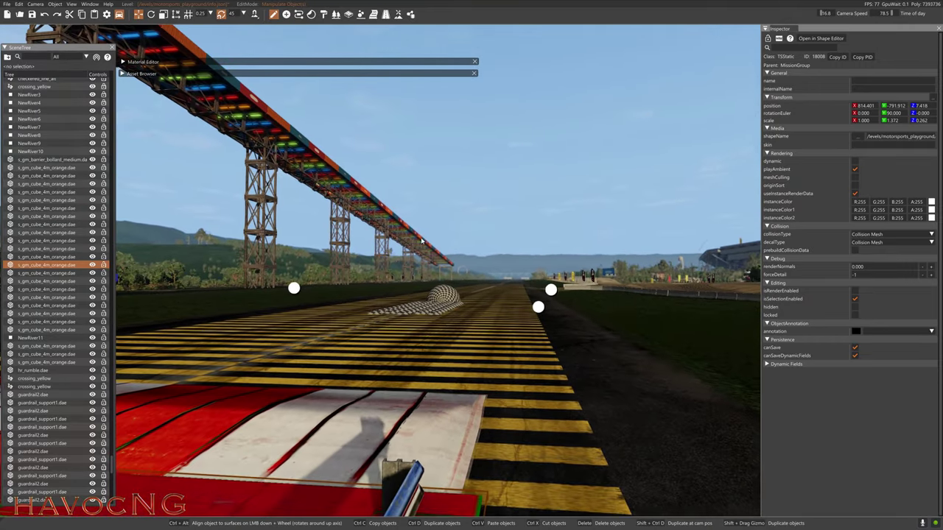
pyautogui.press('f')
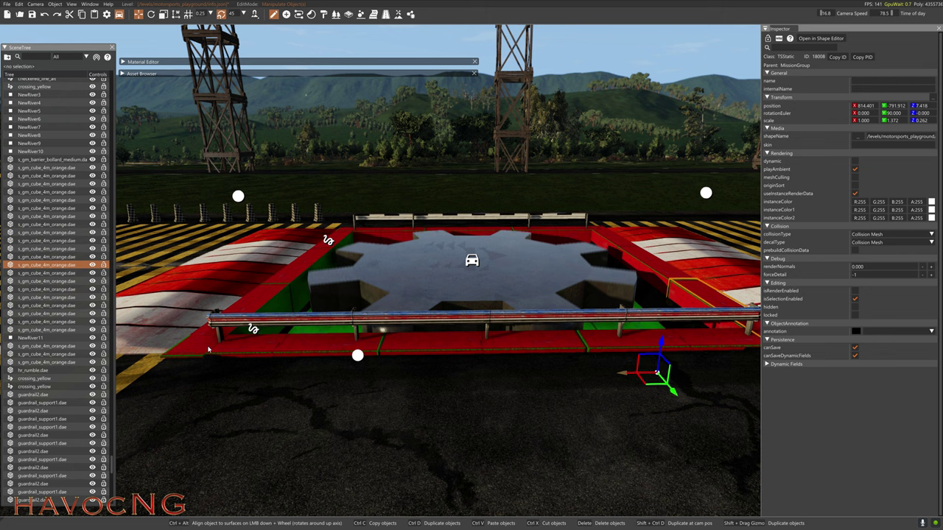
pyautogui.press('F11')
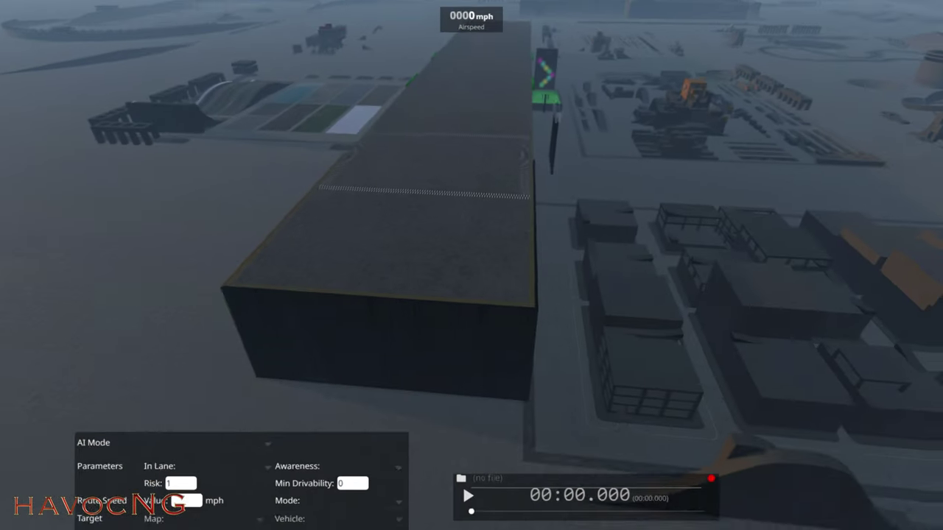
# Inspect the raised platform on the grid map, reopen the world editor and select a 32 m cube building beside the platform
pyautogui.press('w')
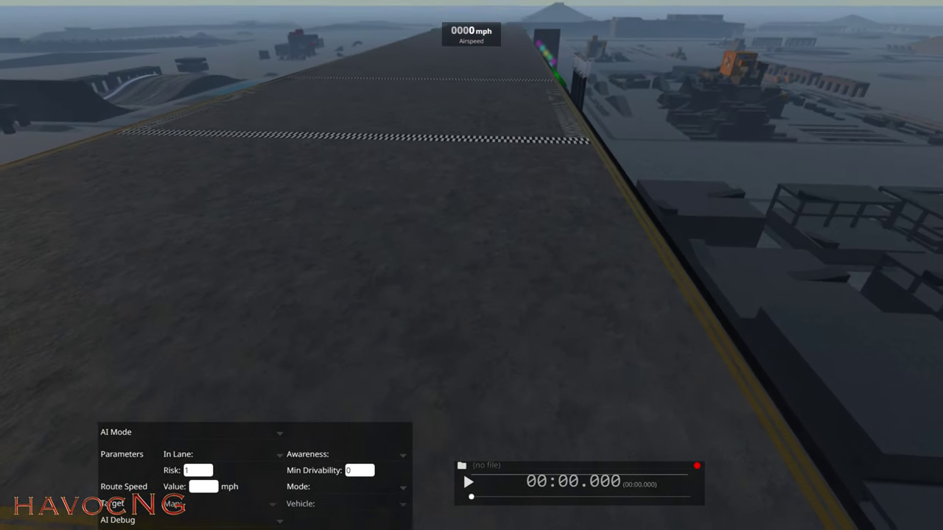
pyautogui.press('d')
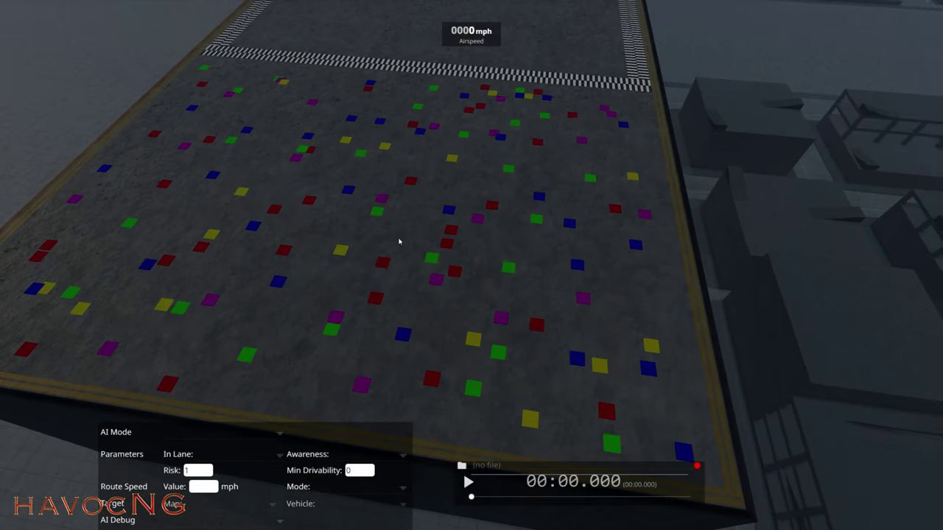
pyautogui.press('F11')
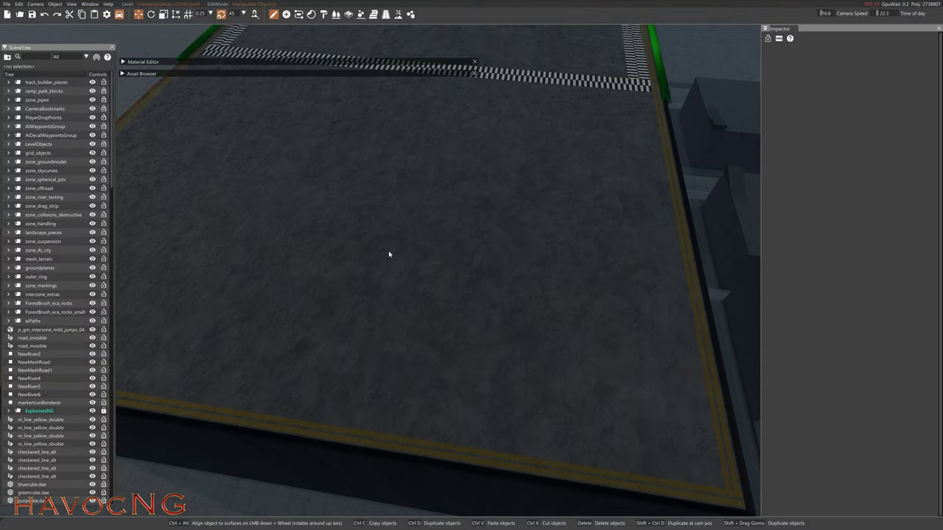
pyautogui.moveTo(390, 252); pyautogui.dragTo(631, 324, button='right')
pyautogui.press('s')
pyautogui.press('w')
pyautogui.click(618, 292)
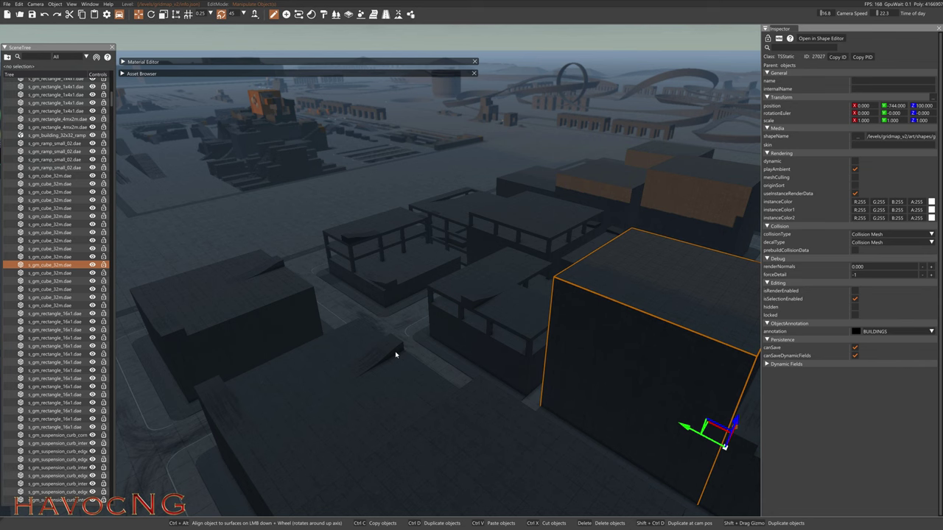
# Read through the selected cube's shapeName path and highlight the grid folder name in it
pyautogui.moveTo(398, 352); pyautogui.dragTo(450, 385, button='right')
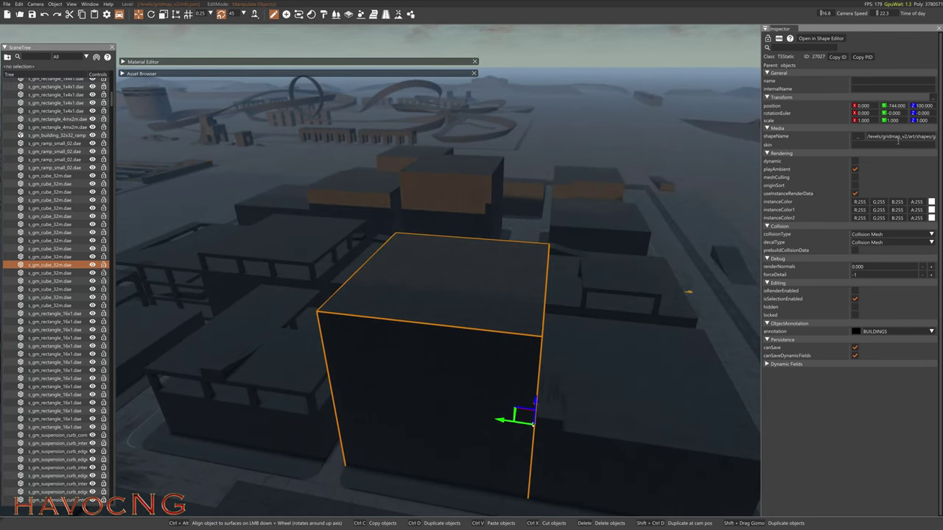
pyautogui.press('Right')
pyautogui.press('Right')
pyautogui.press('Right')
pyautogui.press('Right')
pyautogui.press('Right')
pyautogui.press('Right')
pyautogui.press('Right')
pyautogui.press('Right')
pyautogui.press('Right')
pyautogui.press('Right')
pyautogui.press('Right')
pyautogui.press('Right')
pyautogui.press('Right')
pyautogui.press('Right')
pyautogui.press('Right')
pyautogui.press('Right')
pyautogui.press('Right')
pyautogui.press('Right')
pyautogui.press('Right')
pyautogui.press('Right')
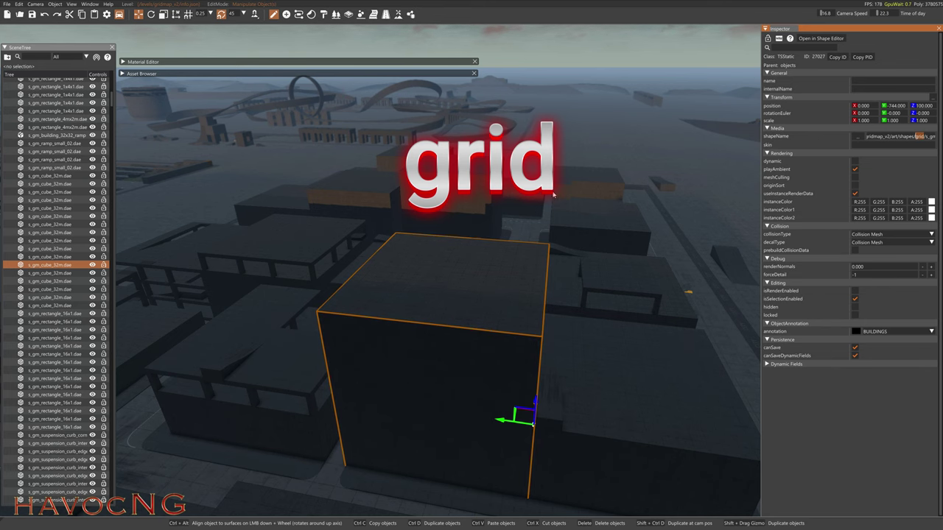
# Leave the world editor and the game, and open BeamNG.drive's content levels folder in File Explorer
pyautogui.press('F11')
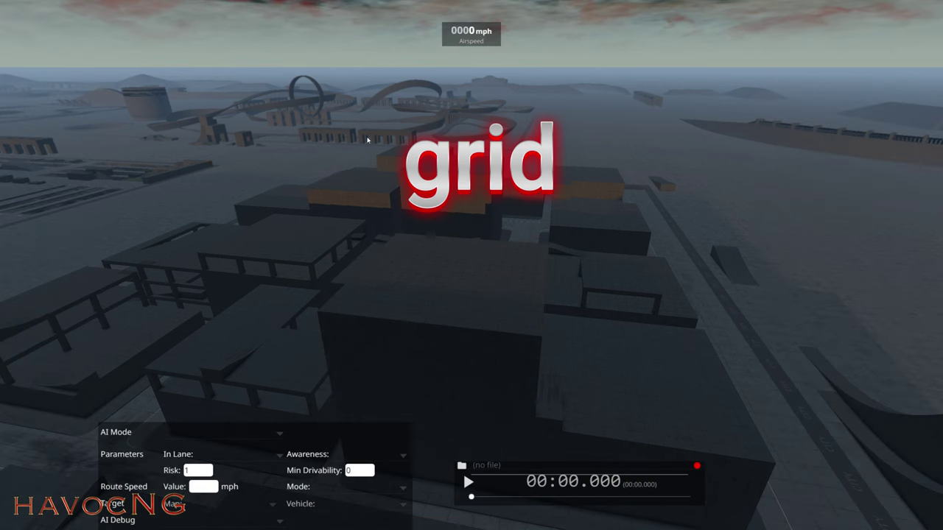
pyautogui.press('Escape')
pyautogui.click(233, 10)
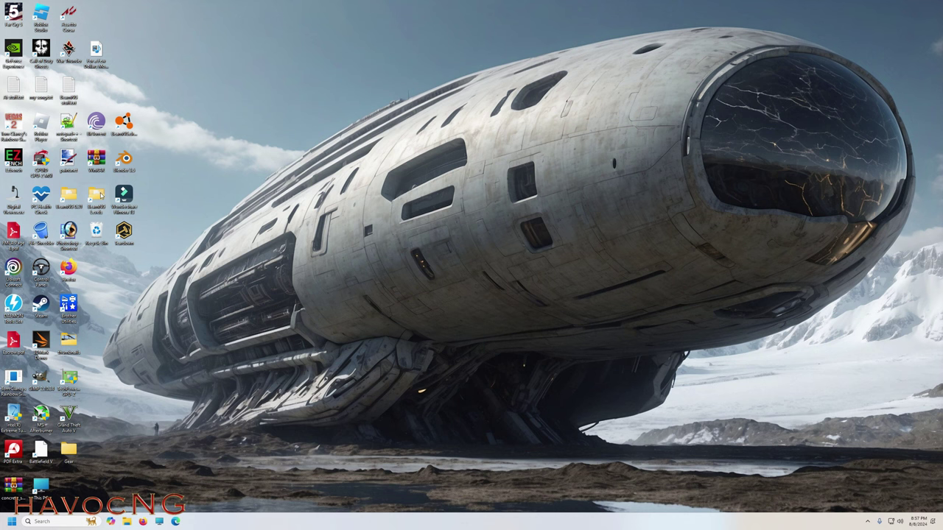
pyautogui.click(126, 521)
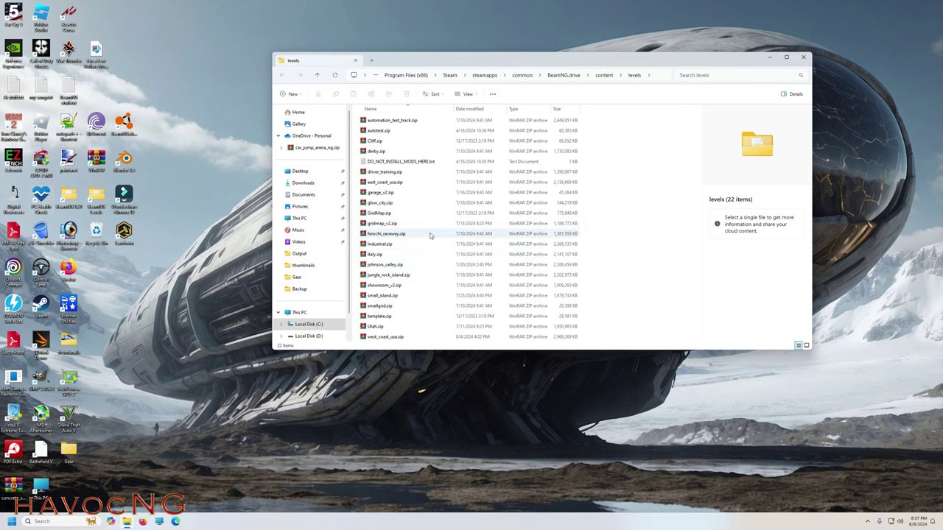
# Open gridmap_v2.zip in WinRAR, dismiss the licence reminder and browse to levels/gridmap_v2/art/shapes
pyautogui.doubleClick(379, 225)
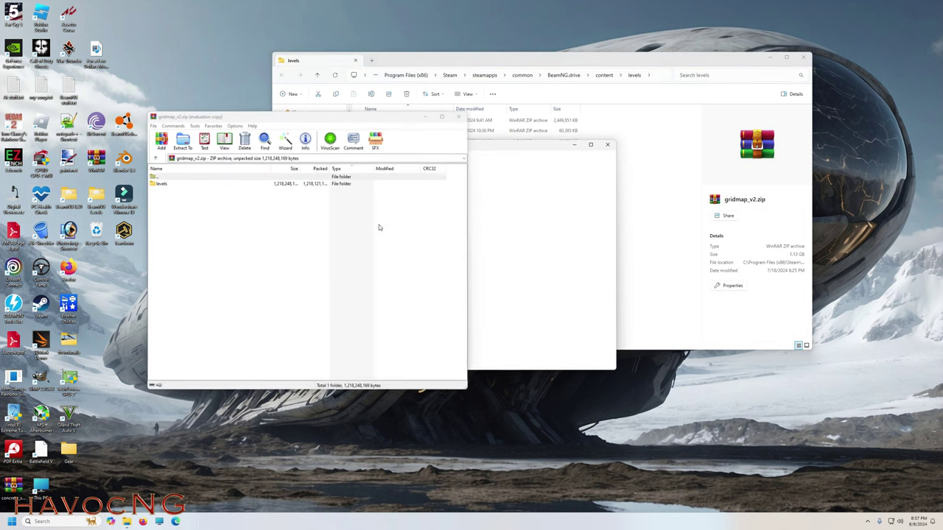
pyautogui.click(608, 144)
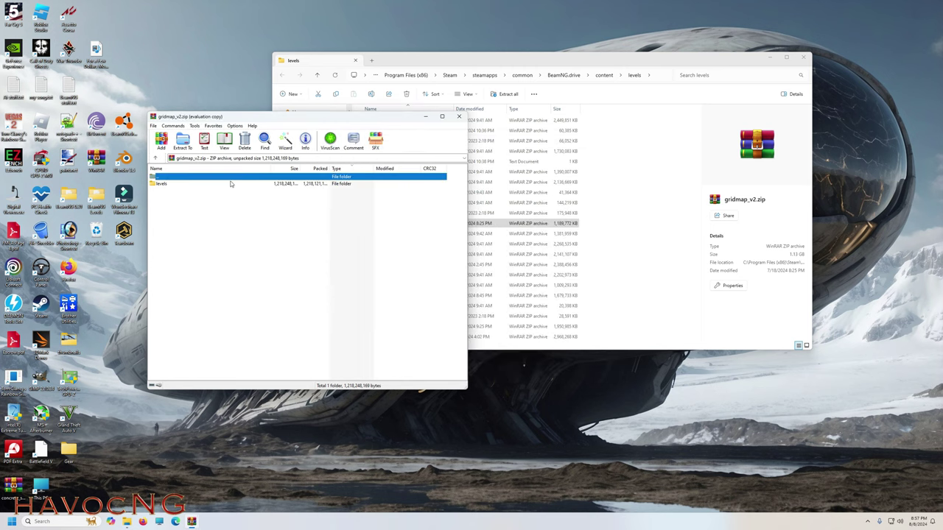
pyautogui.doubleClick(184, 185)
pyautogui.doubleClick(183, 185)
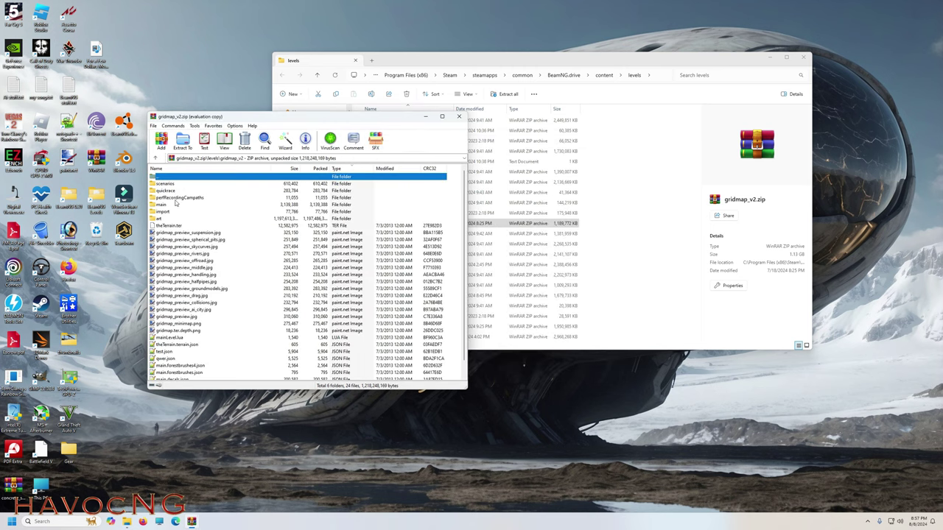
pyautogui.doubleClick(160, 219)
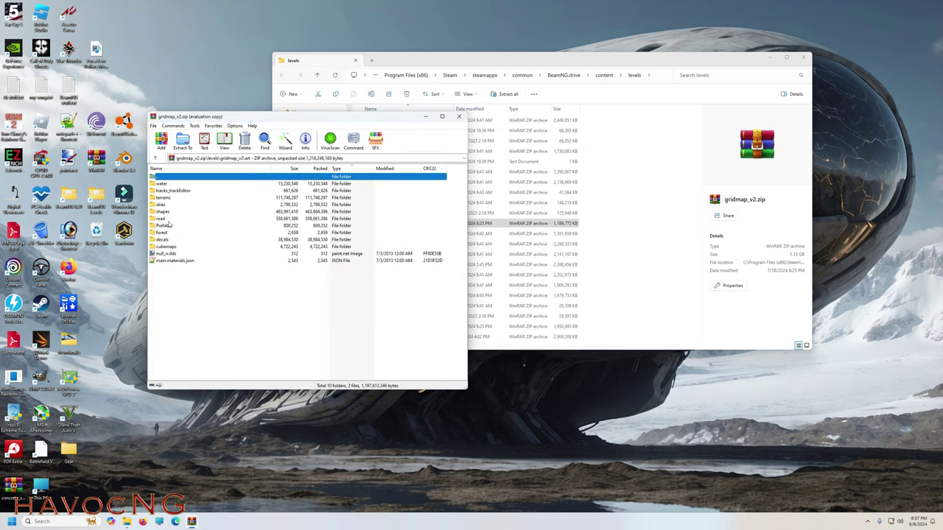
pyautogui.doubleClick(162, 212)
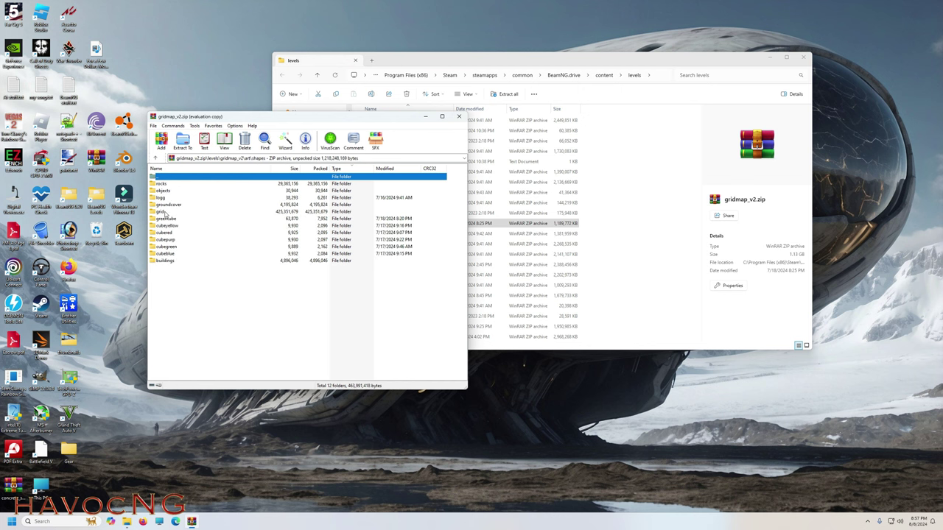
# Extract the grid folder from the archive to the desktop, and close the archive and the levels folder
pyautogui.click(160, 212)
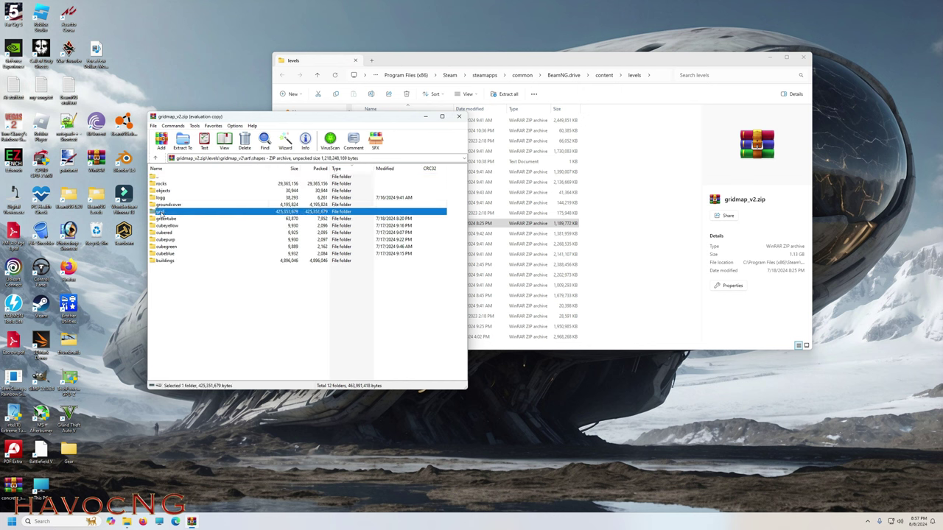
pyautogui.moveTo(212, 76); pyautogui.dragTo(213, 78)
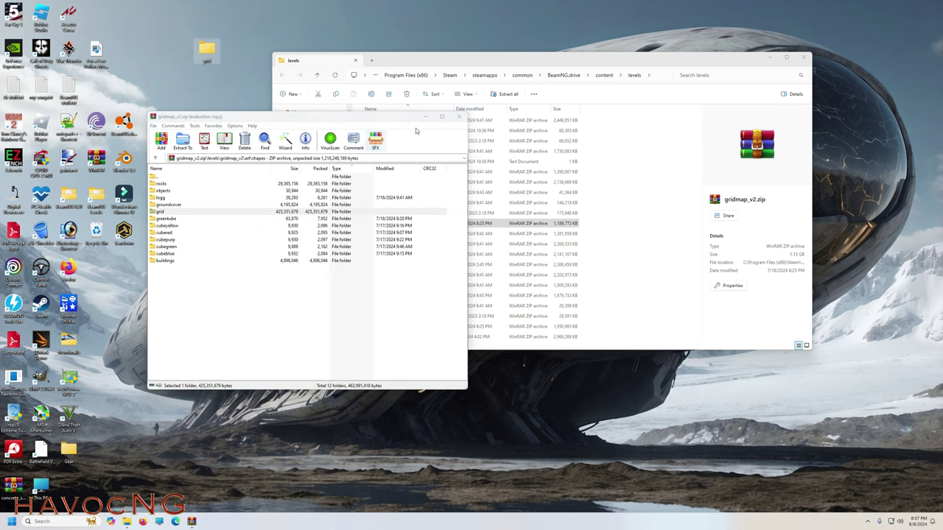
pyautogui.click(459, 117)
pyautogui.click(803, 58)
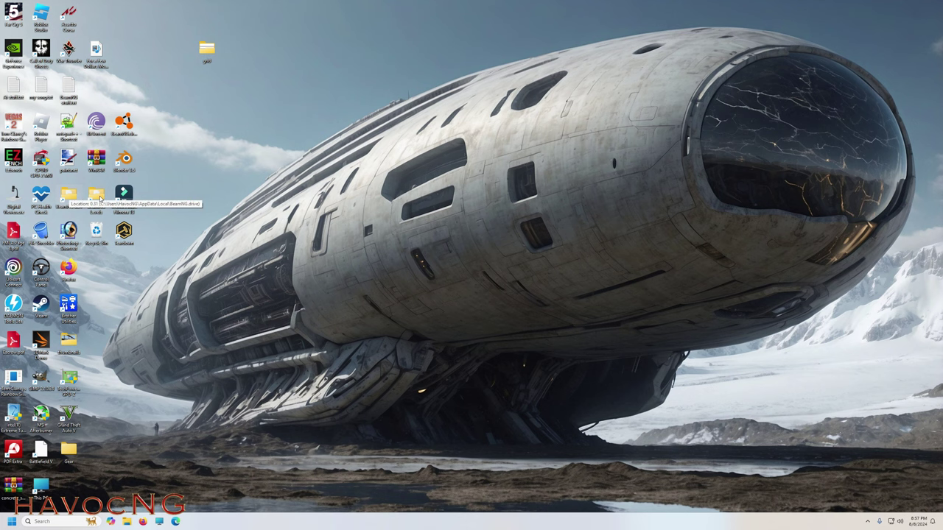
# Reopen the levels folder, open Industrial.zip in WinRAR and dismiss the licence reminder
pyautogui.doubleClick(97, 196)
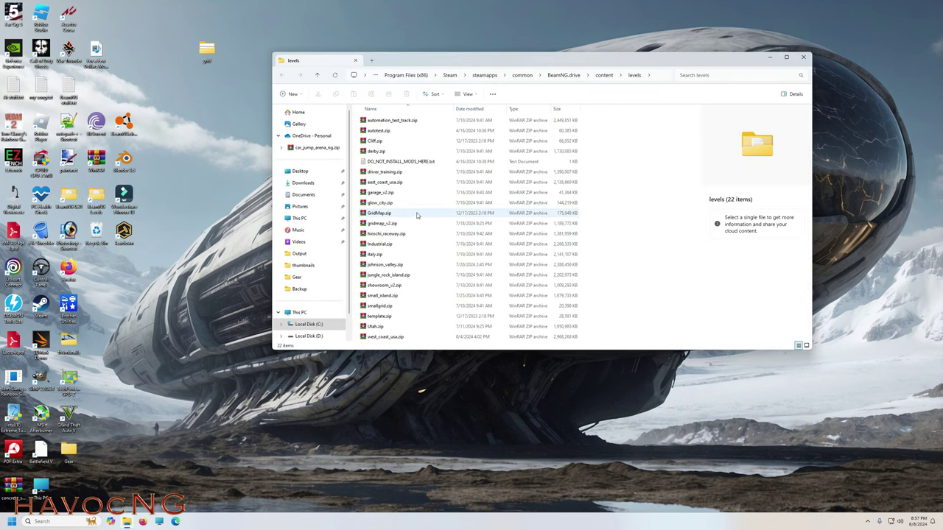
pyautogui.doubleClick(378, 246)
pyautogui.click(608, 146)
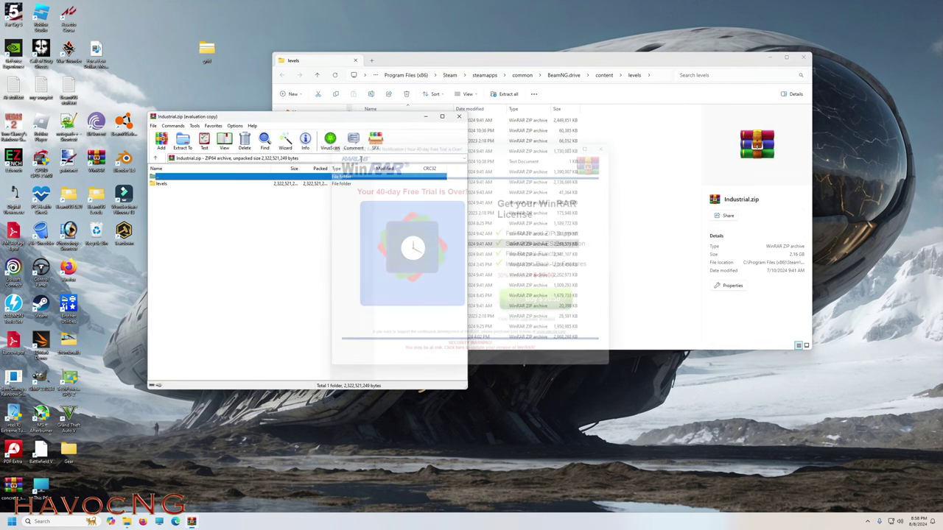
pyautogui.moveTo(249, 119); pyautogui.dragTo(374, 114)
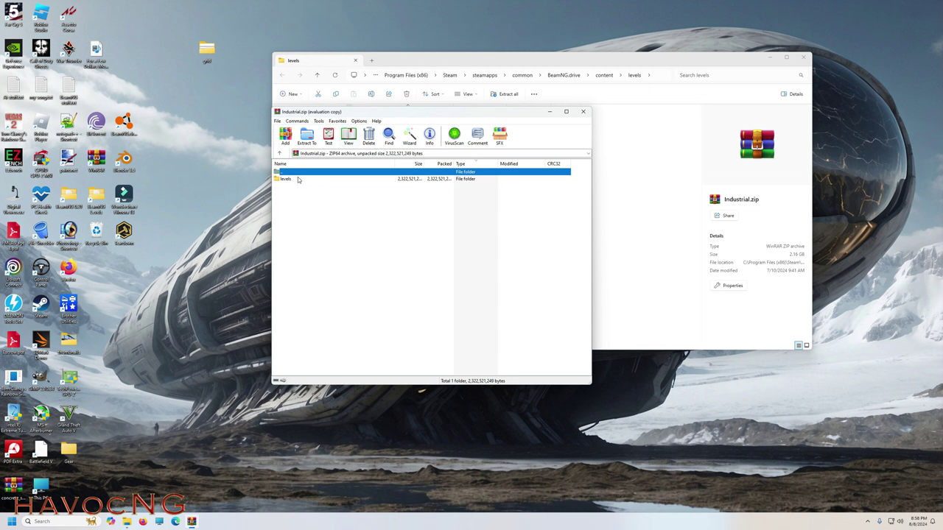
# Browse Industrial.zip to levels/Industrial/art/shapes/objects and open its main.materials.json in Notepad++
pyautogui.doubleClick(286, 179)
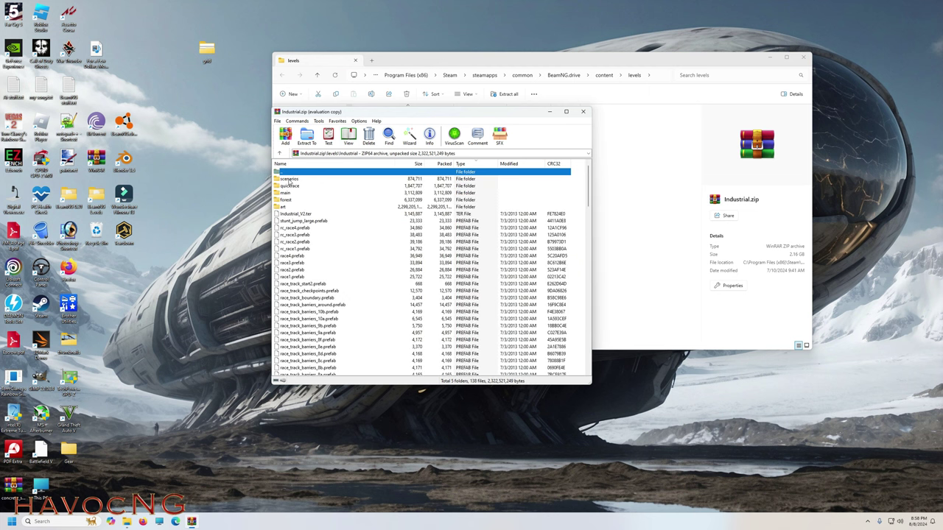
pyautogui.doubleClick(288, 207)
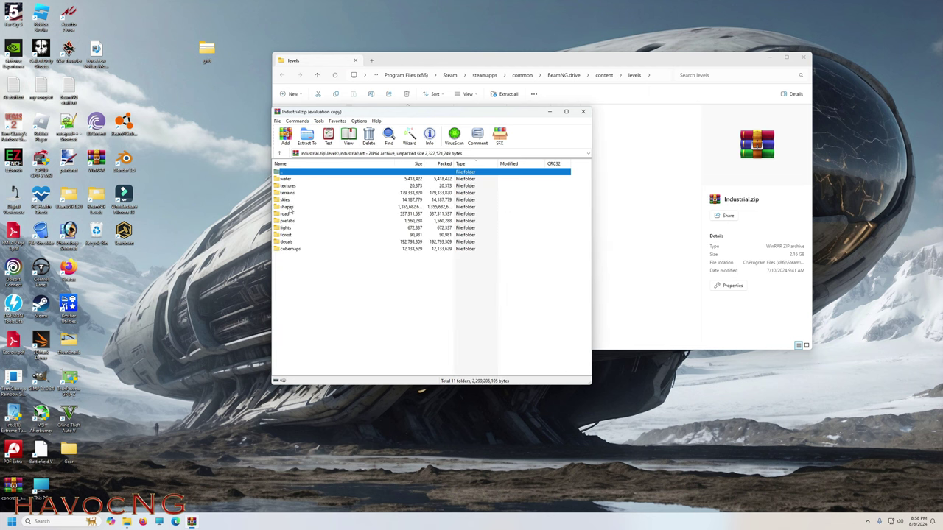
pyautogui.doubleClick(287, 207)
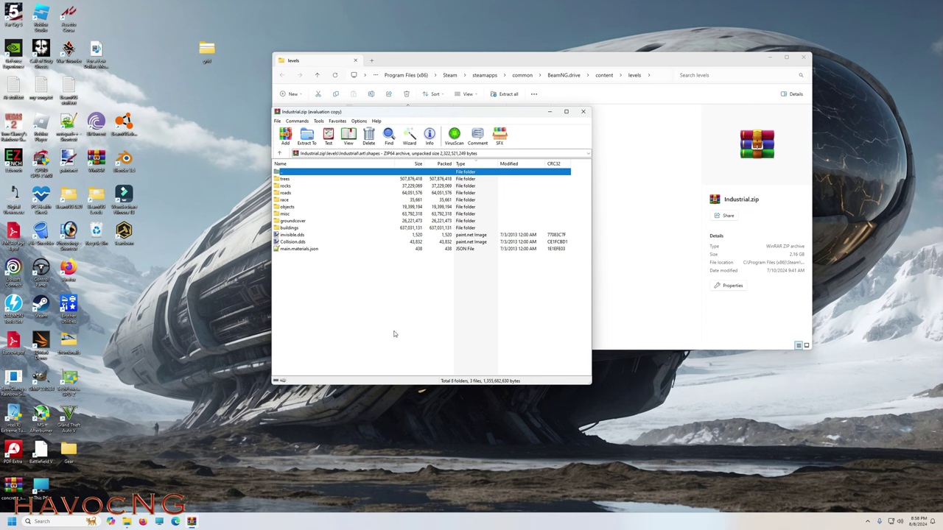
pyautogui.doubleClick(287, 207)
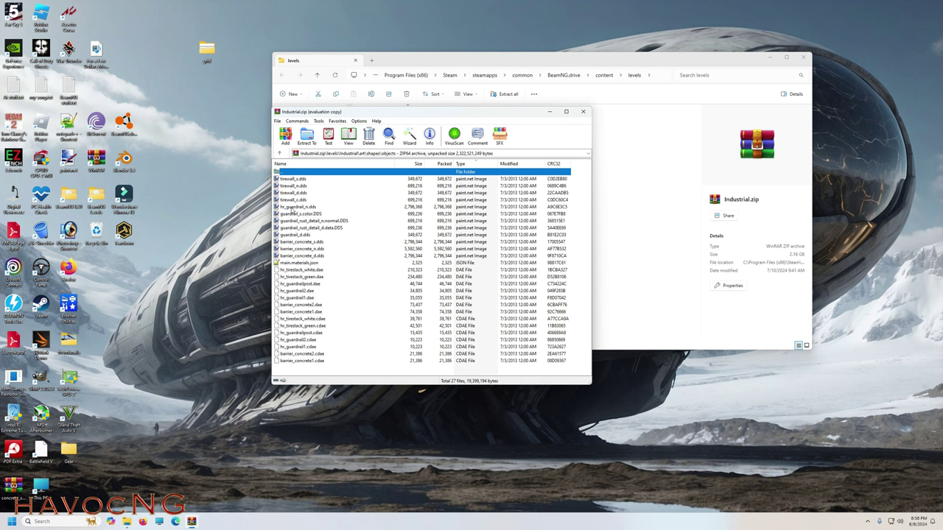
pyautogui.doubleClick(301, 264)
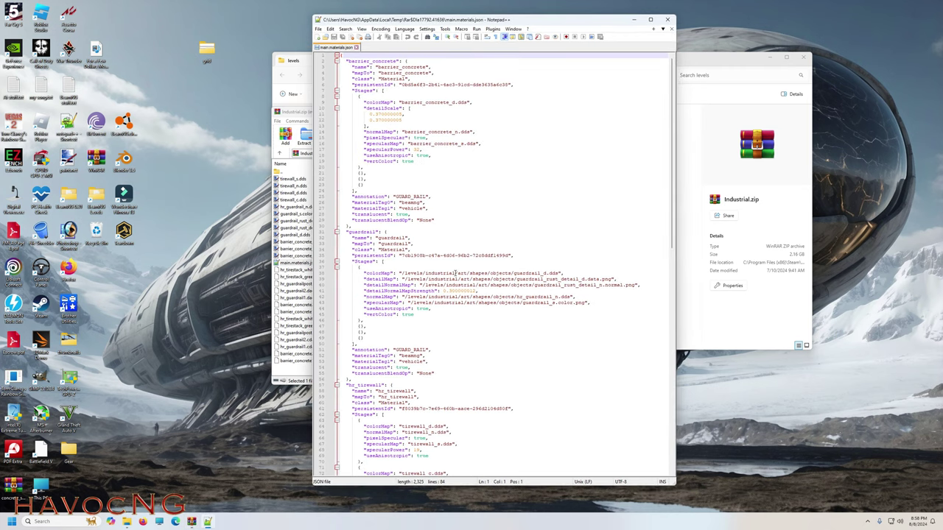
# Copy the level name industrial from the guardrail colorMap path, close the file and Notepad++, and return to the archive's shapes folder
pyautogui.click(455, 273)
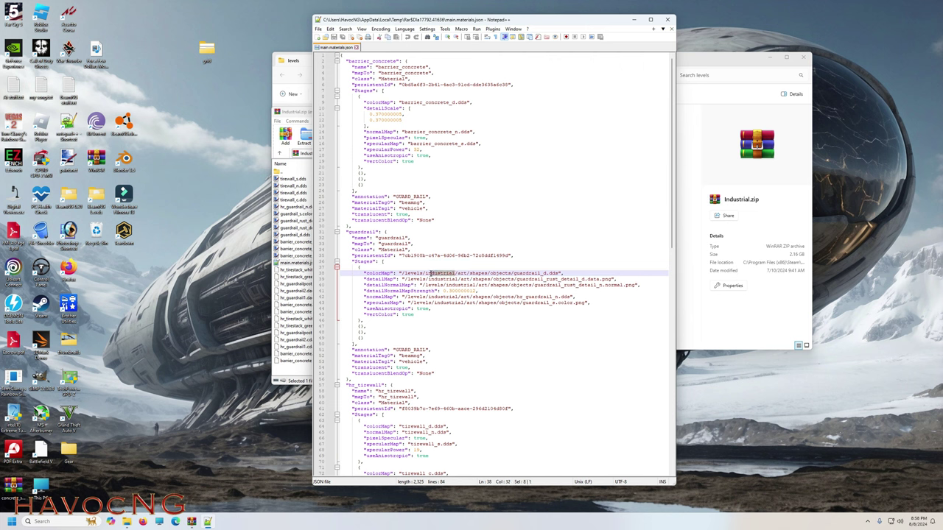
pyautogui.moveTo(427, 273); pyautogui.dragTo(425, 273)
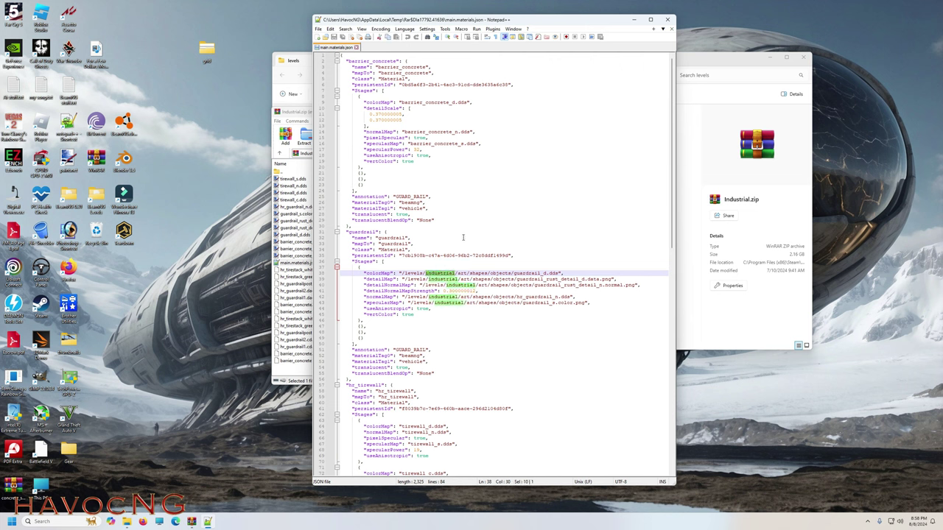
pyautogui.hotkey('ctrl', 'c')
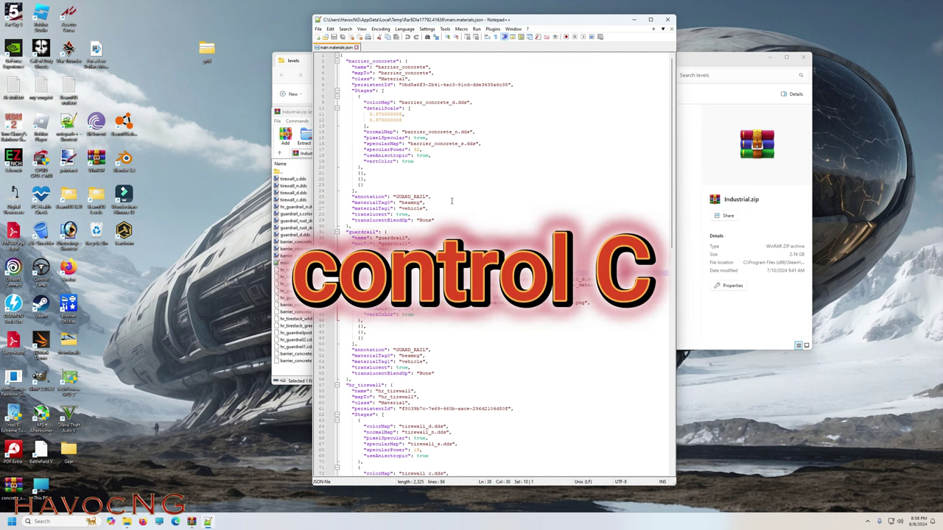
pyautogui.click(356, 47)
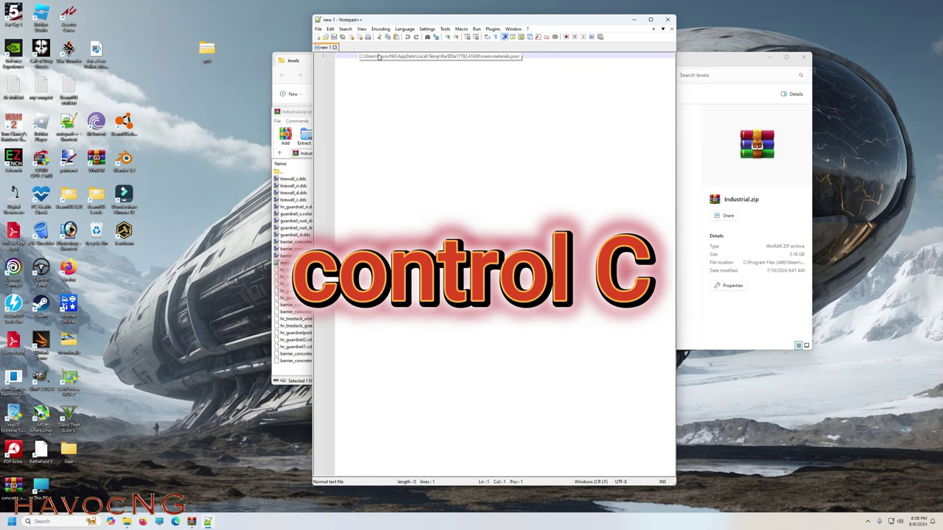
pyautogui.click(668, 20)
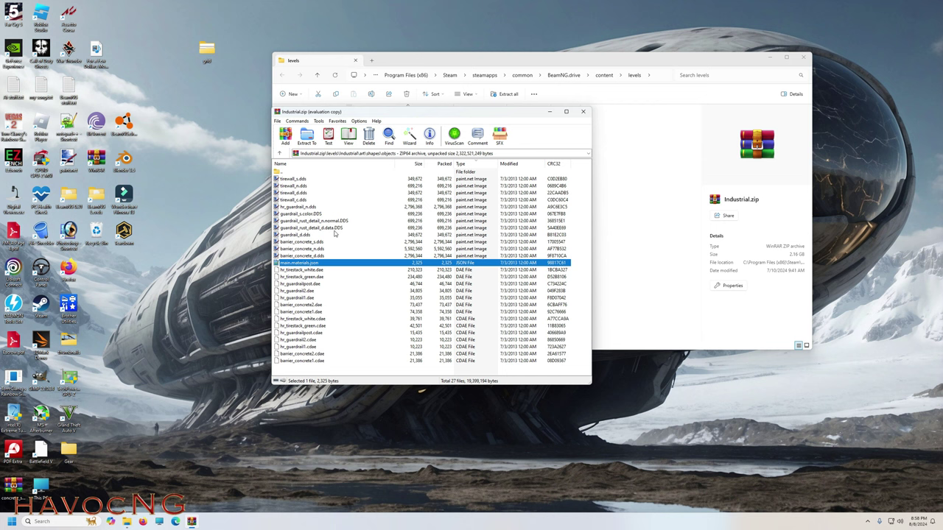
pyautogui.click(280, 153)
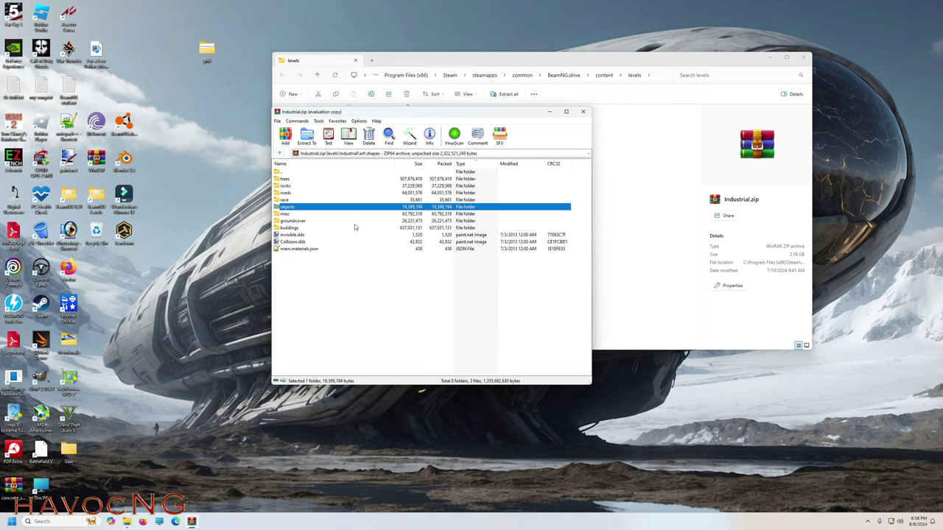
# Open main.materials.json from the desktop grid folder and examine the specularMap path of ind_metal_expanded
pyautogui.doubleClick(207, 50)
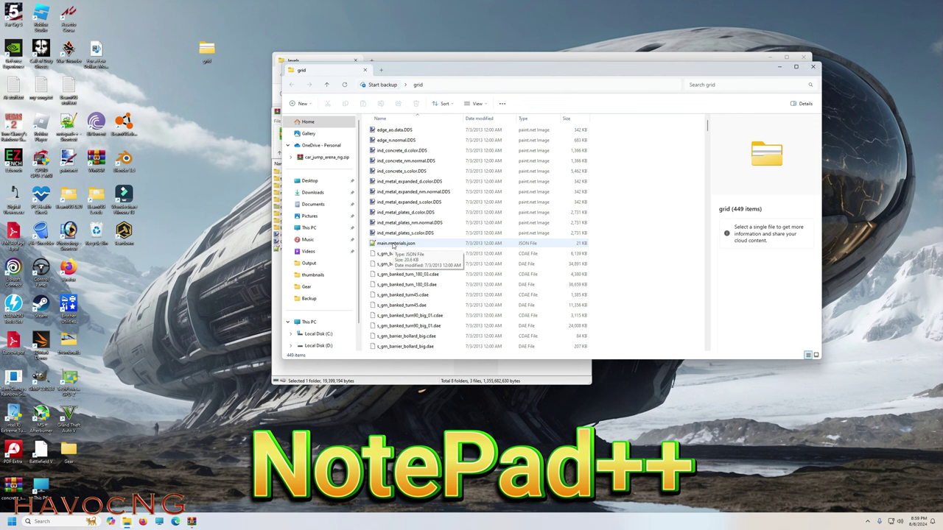
pyautogui.doubleClick(393, 244)
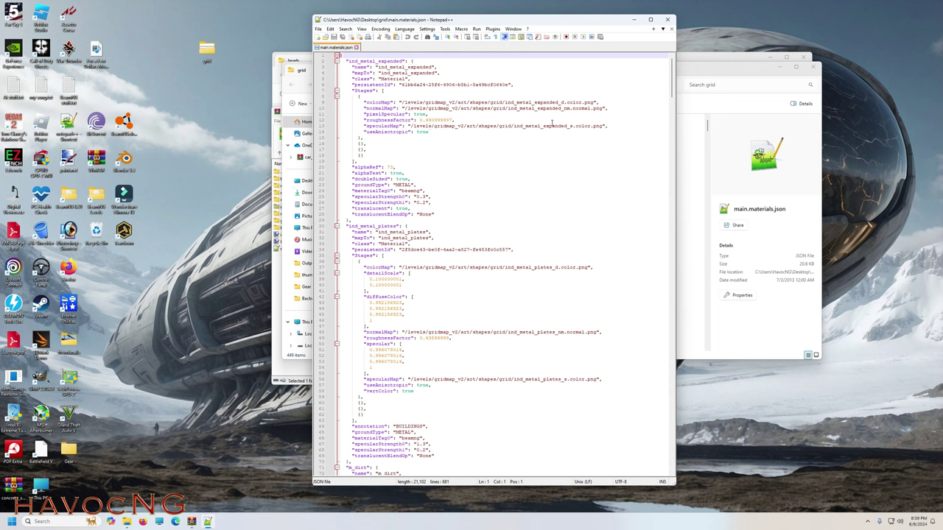
pyautogui.moveTo(563, 126); pyautogui.dragTo(435, 126)
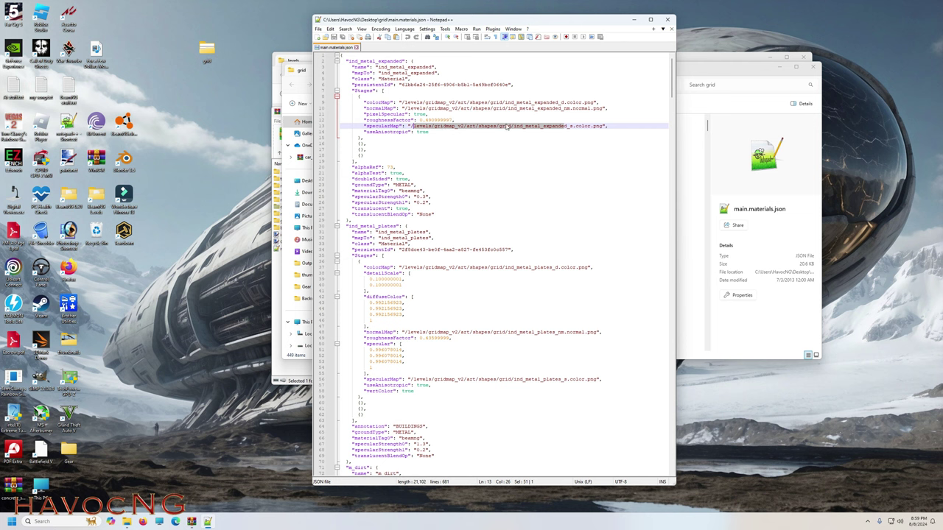
pyautogui.click(444, 143)
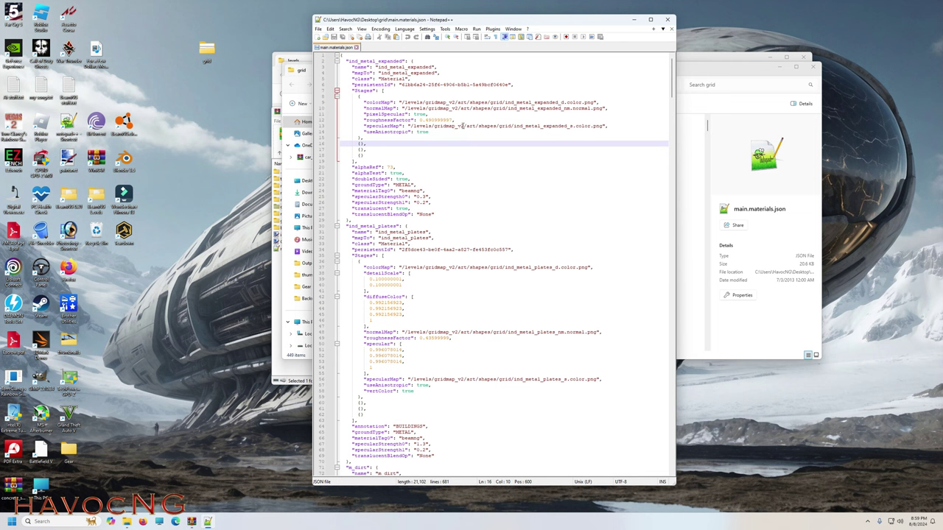
# Replace every occurrence of gridmap_v2 in the grid materials file with the copied name industrial
pyautogui.click(462, 126)
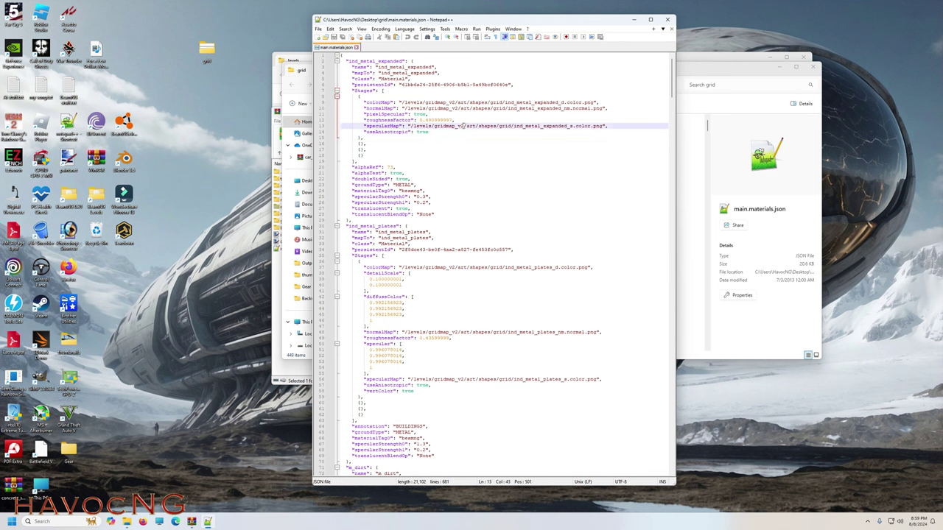
pyautogui.moveTo(435, 126); pyautogui.dragTo(433, 126)
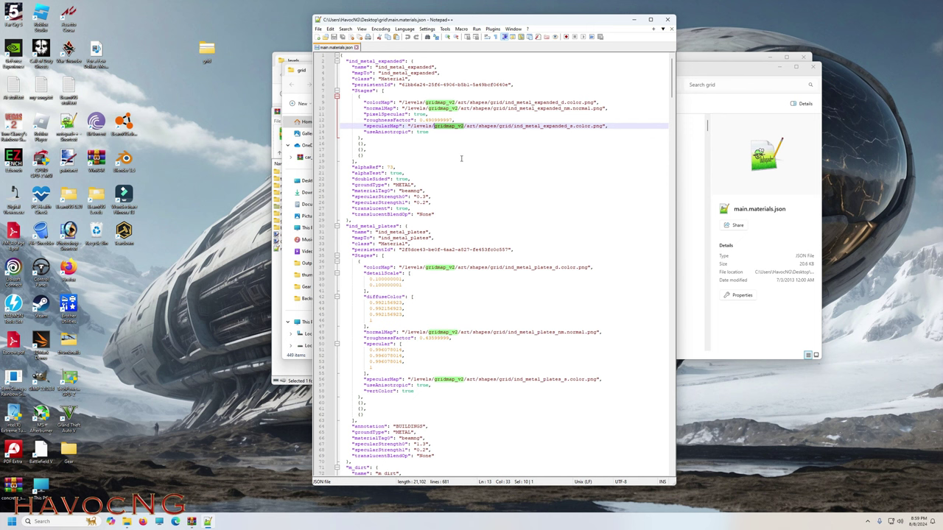
pyautogui.hotkey('ctrl', 'h')
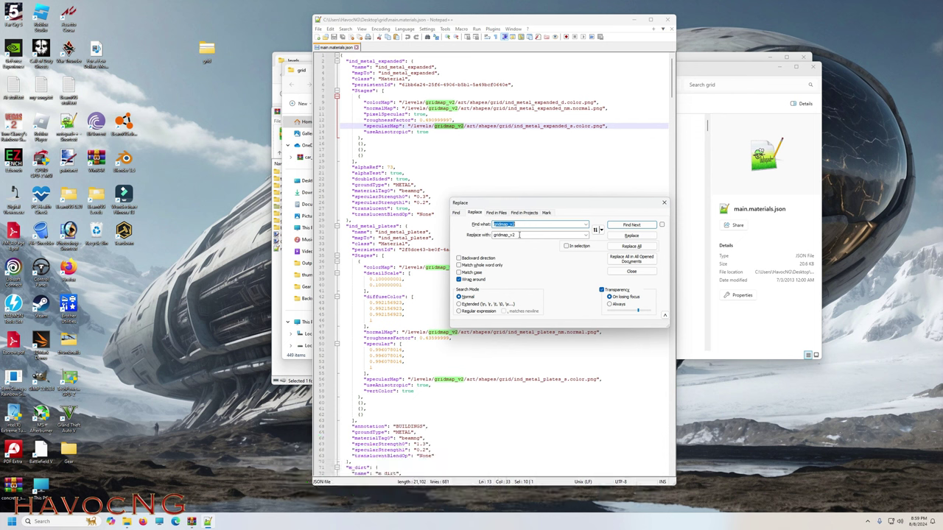
pyautogui.doubleClick(506, 235)
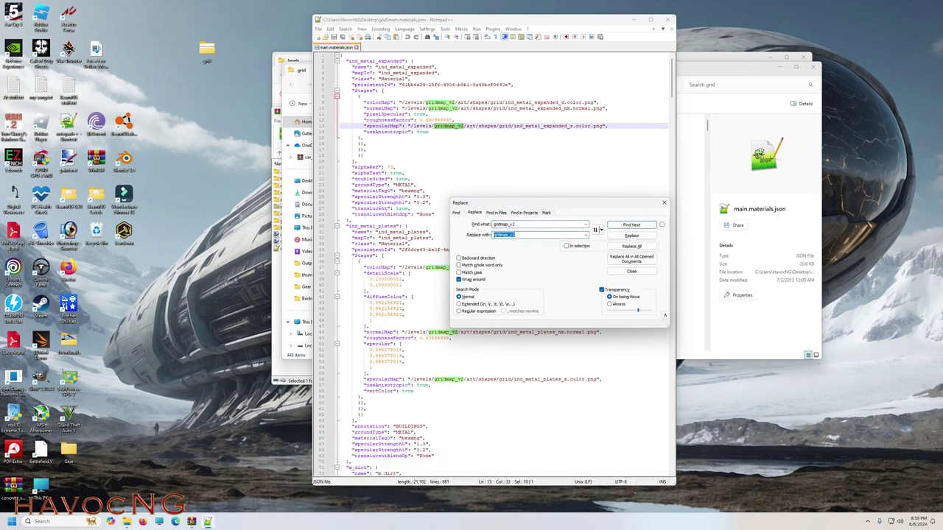
pyautogui.hotkey('ctrl', 'v')
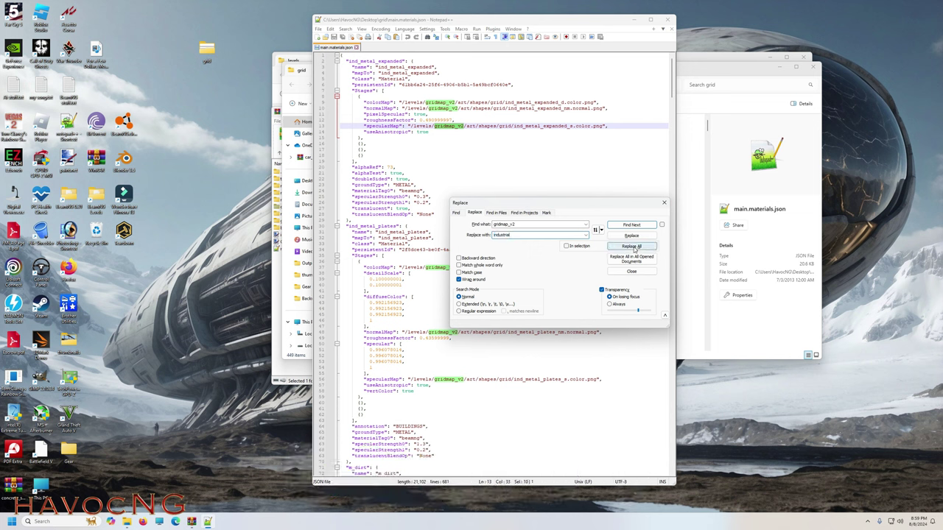
pyautogui.click(631, 247)
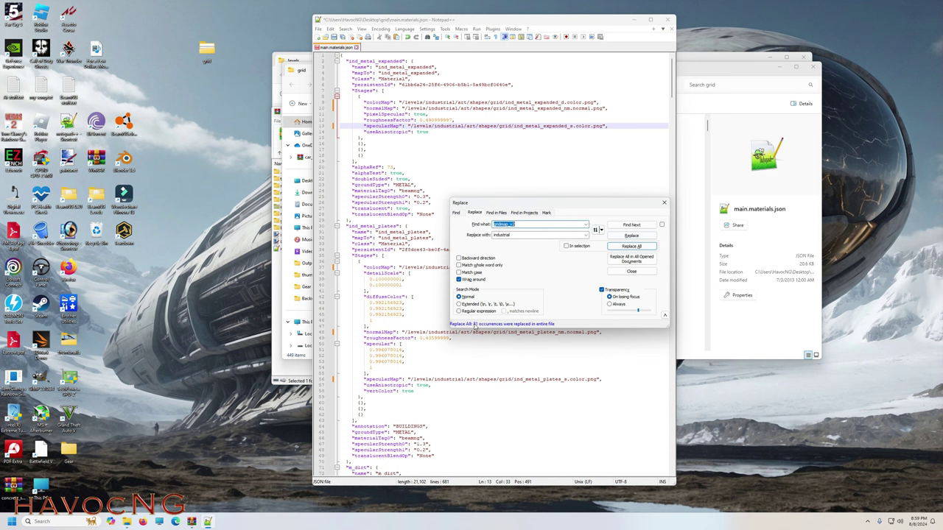
pyautogui.click(663, 203)
pyautogui.click(450, 147)
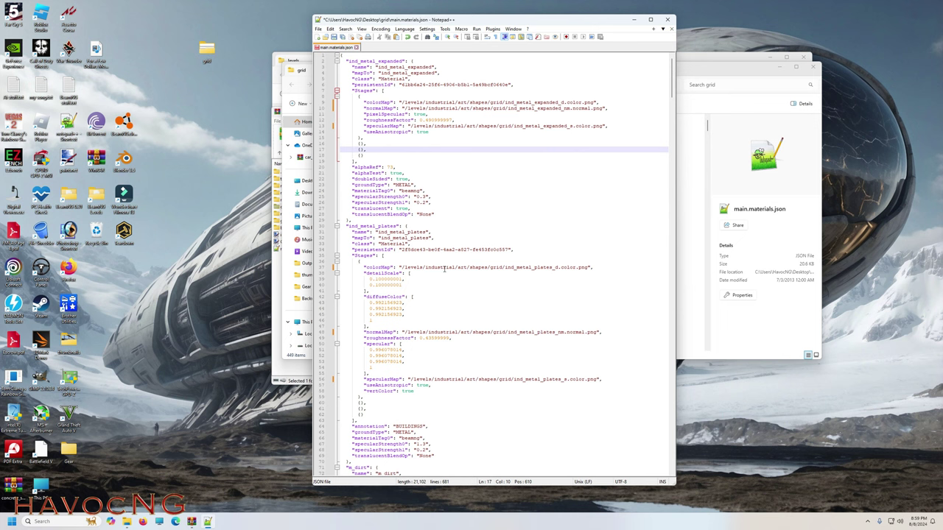
# Save the edited main.materials.json and close it together with Notepad++
pyautogui.click(319, 27)
pyautogui.click(390, 88)
pyautogui.click(356, 47)
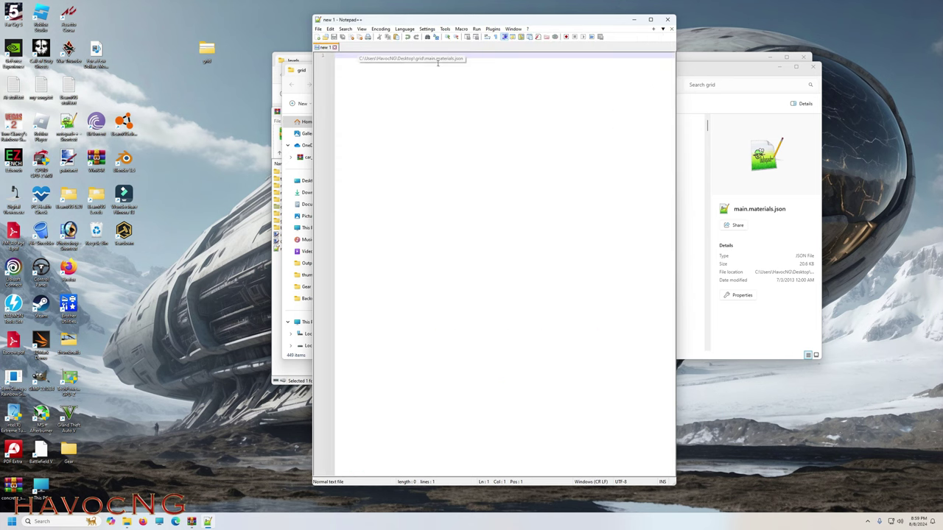
pyautogui.click(668, 19)
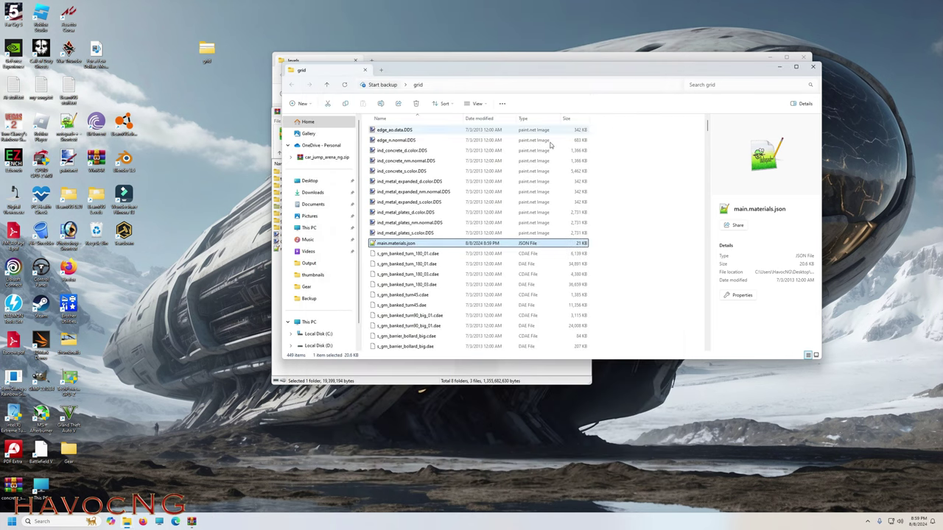
# Reopen the grid folder's main.materials.json to check the saved texture paths, and close the file, Notepad++ and the folder
pyautogui.doubleClick(405, 245)
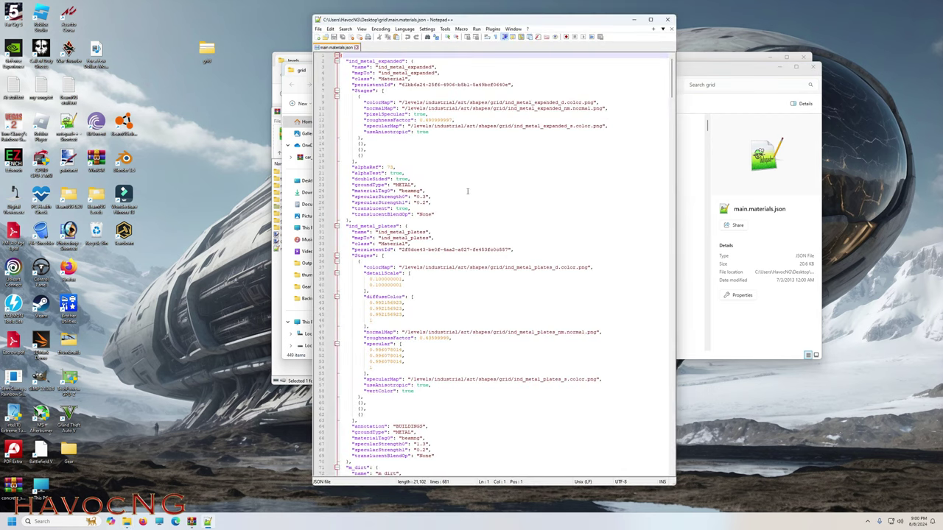
pyautogui.click(355, 47)
pyautogui.click(668, 21)
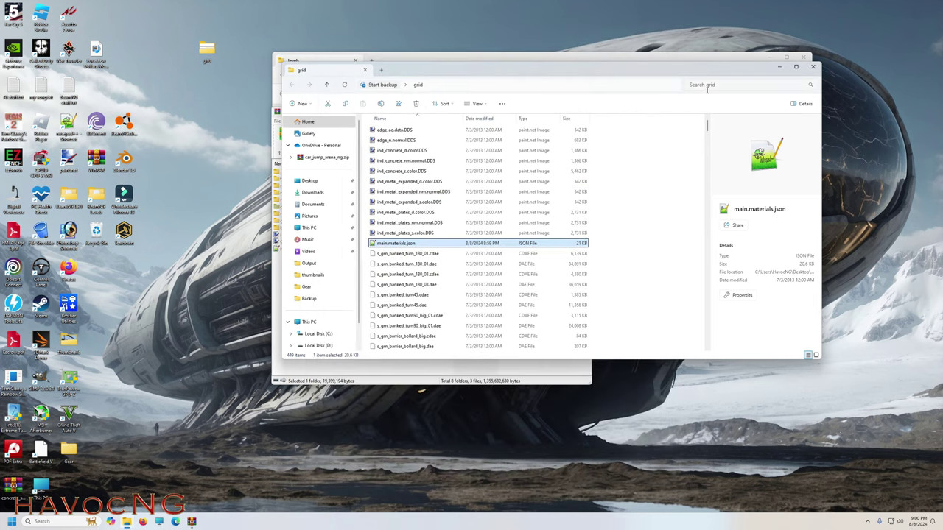
pyautogui.click(812, 67)
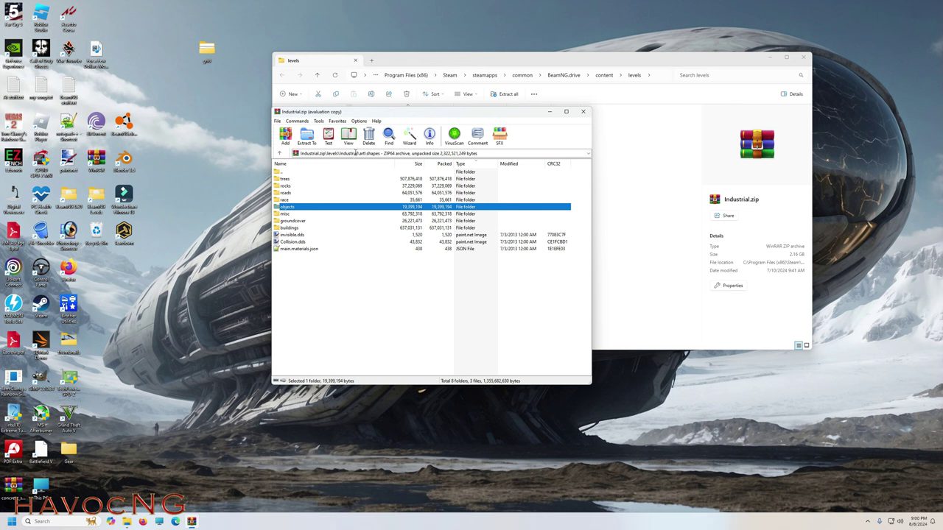
# Add the desktop grid folder to art/shapes in Industrial.zip with the default archive settings, and close the archive and the levels folder
pyautogui.moveTo(208, 51); pyautogui.dragTo(303, 300)
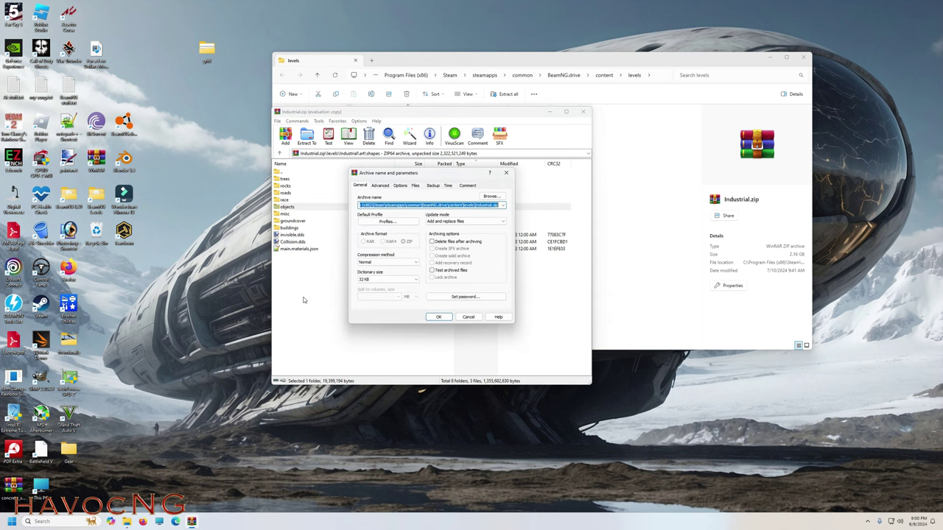
pyautogui.click(438, 317)
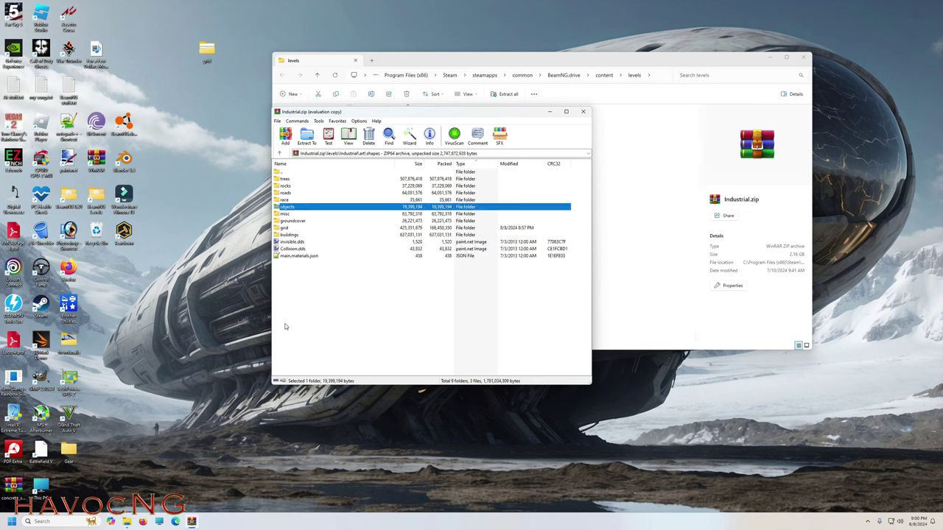
pyautogui.click(583, 112)
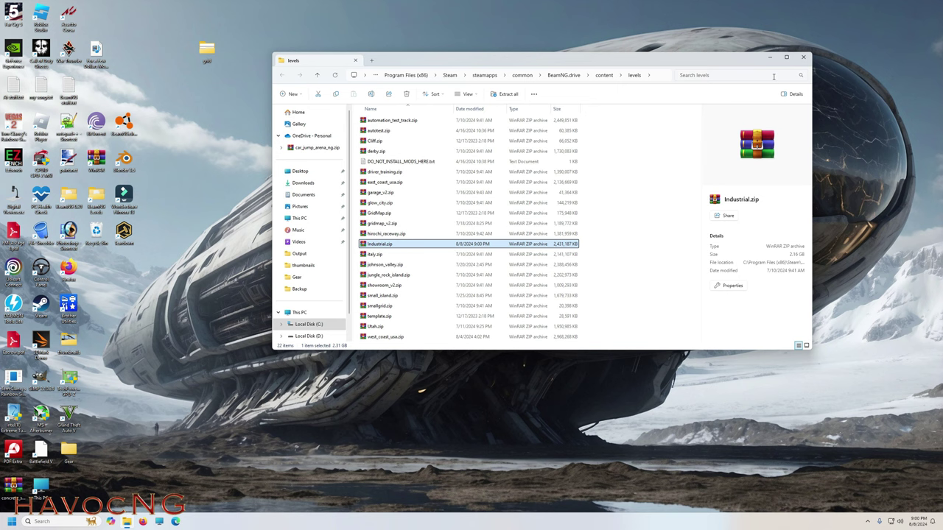
pyautogui.click(802, 57)
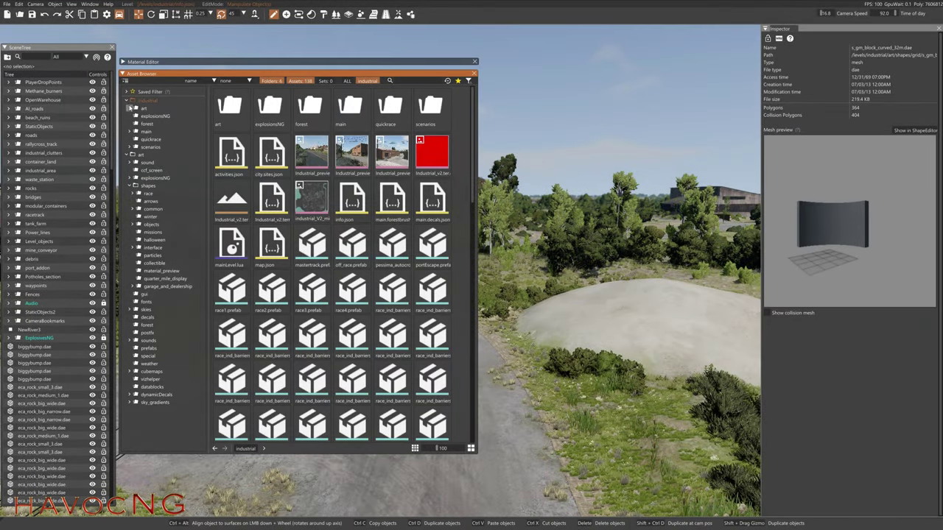
# In the BeamNG world editor's Asset Browser, browse to industrial/art/shapes/grid to show the imported assets
pyautogui.click(129, 108)
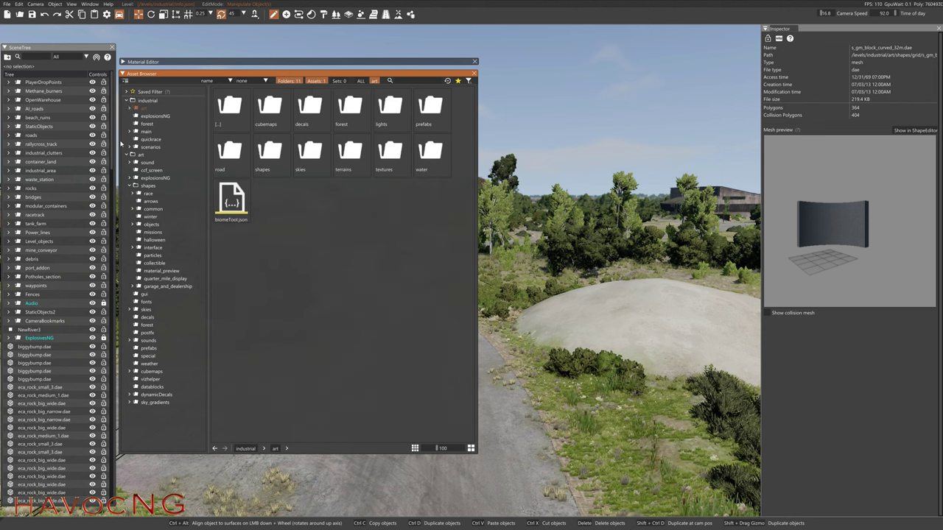
pyautogui.click(129, 108)
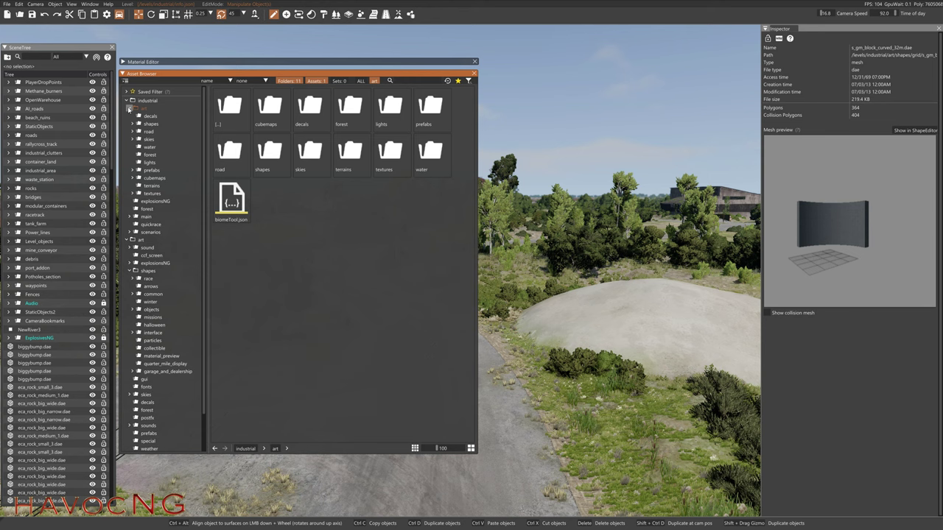
pyautogui.click(133, 125)
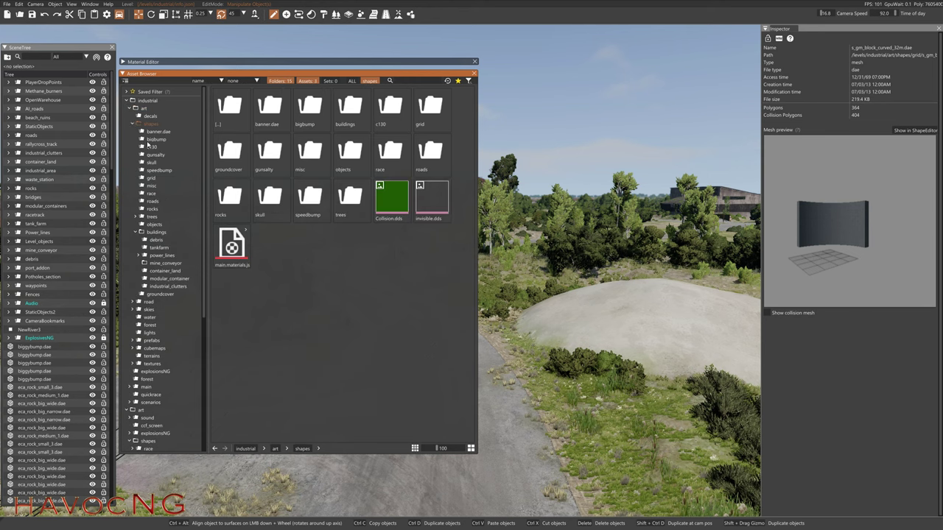
pyautogui.click(152, 178)
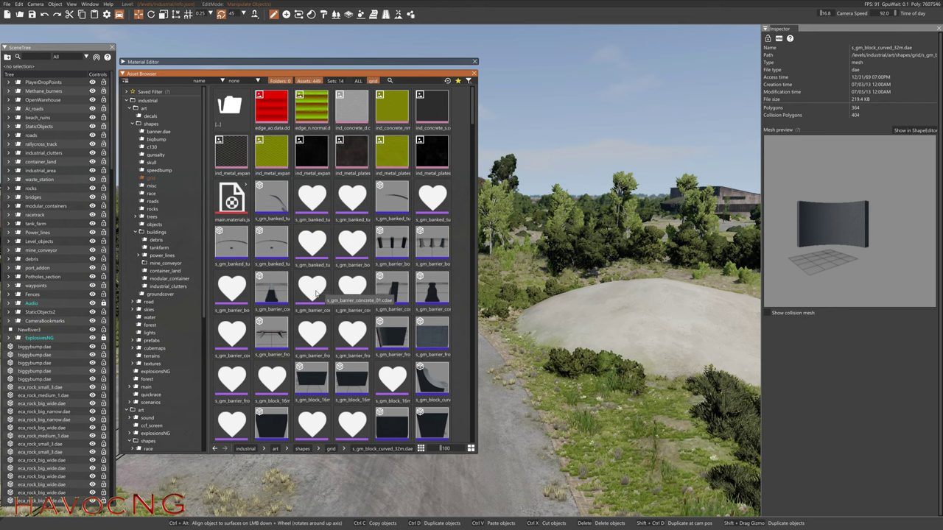
# Place s_gm_cube_1m.dae and s_gm_cube_2m.dae from the grid assets into the level beside the road
pyautogui.scroll(-3, 337, 357)
pyautogui.scroll(-3, 337, 356)
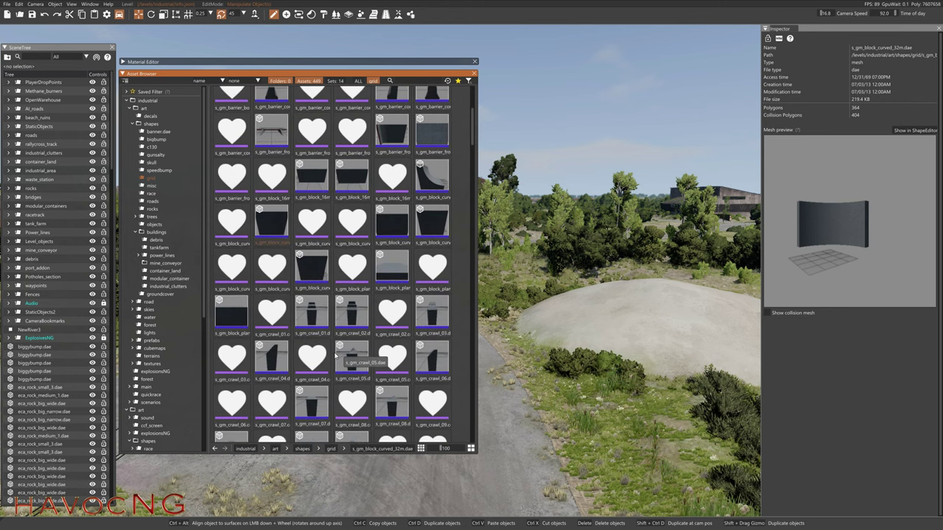
pyautogui.scroll(-1, 329, 361)
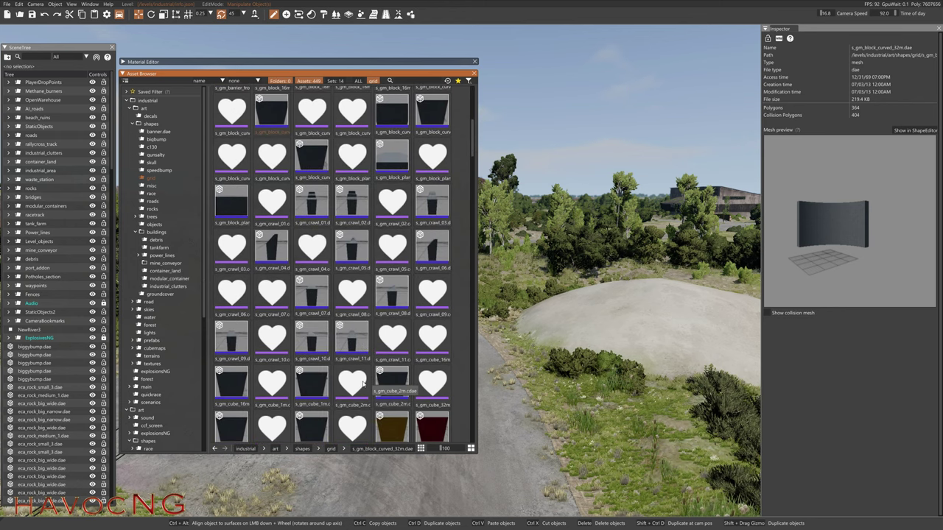
pyautogui.moveTo(312, 383); pyautogui.dragTo(508, 443)
pyautogui.moveTo(391, 381); pyautogui.dragTo(525, 404)
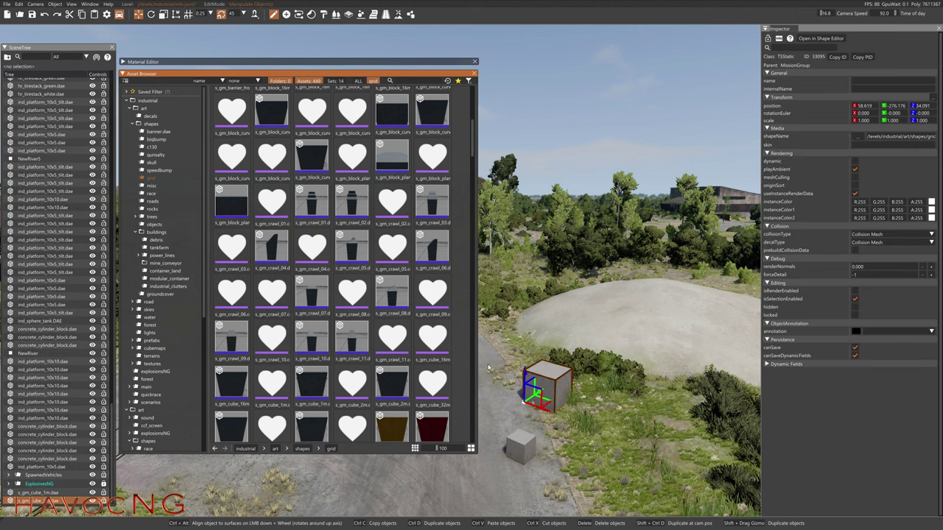
# Collapse the Asset Browser and move the 2 m cube along its Y axis to about -278.8, next to the smaller cube
pyautogui.click(123, 74)
pyautogui.moveTo(283, 405); pyautogui.dragTo(283, 416, button='right')
pyautogui.press('w')
pyautogui.press('s')
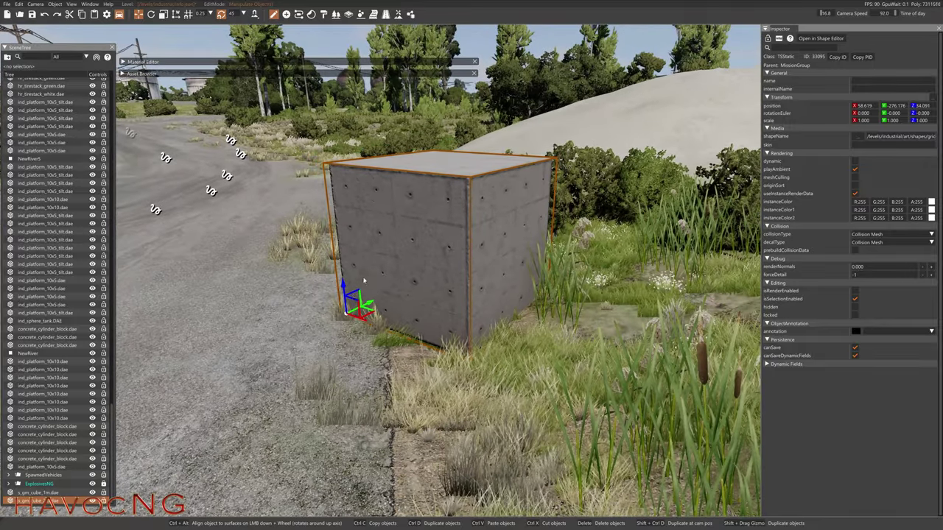
pyautogui.moveTo(371, 307); pyautogui.dragTo(181, 422)
pyautogui.press('s')
pyautogui.moveTo(181, 422); pyautogui.dragTo(181, 450, button='right')
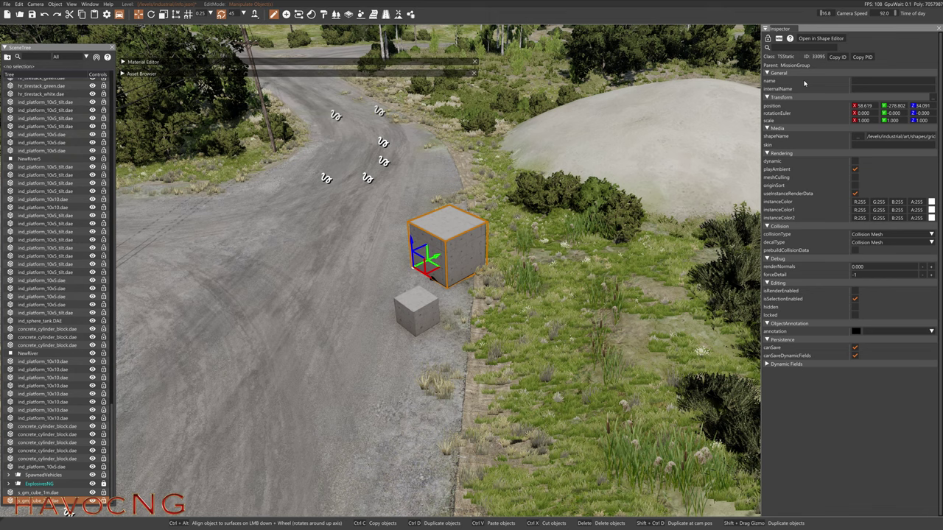
# Open the 2 m cube in the Shape Editor and load its m_gm_concrete_tiles_vertical material in the expanded Material Editor
pyautogui.click(822, 39)
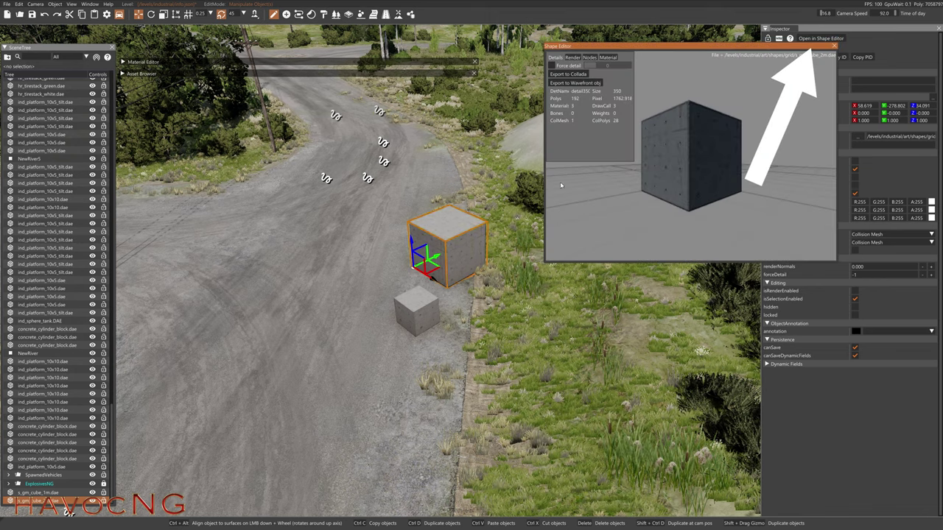
pyautogui.click(608, 57)
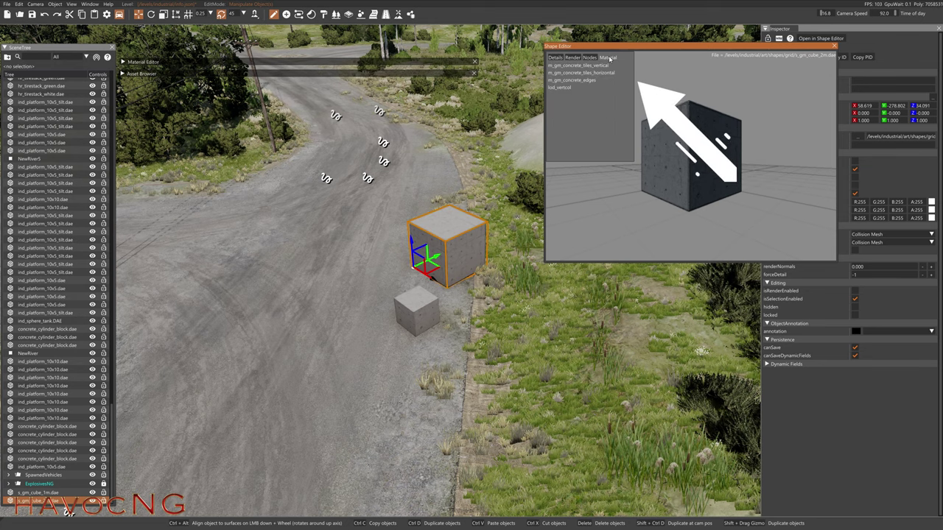
pyautogui.click(562, 65)
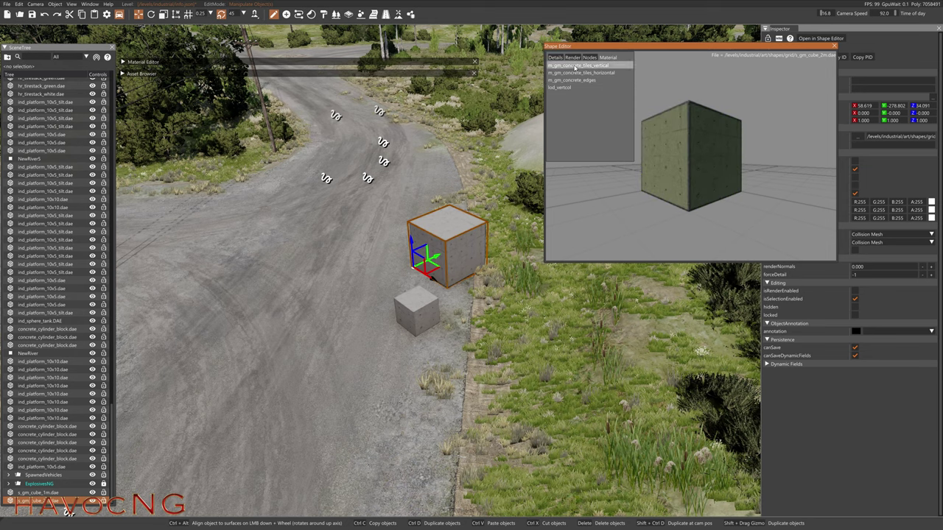
pyautogui.click(122, 62)
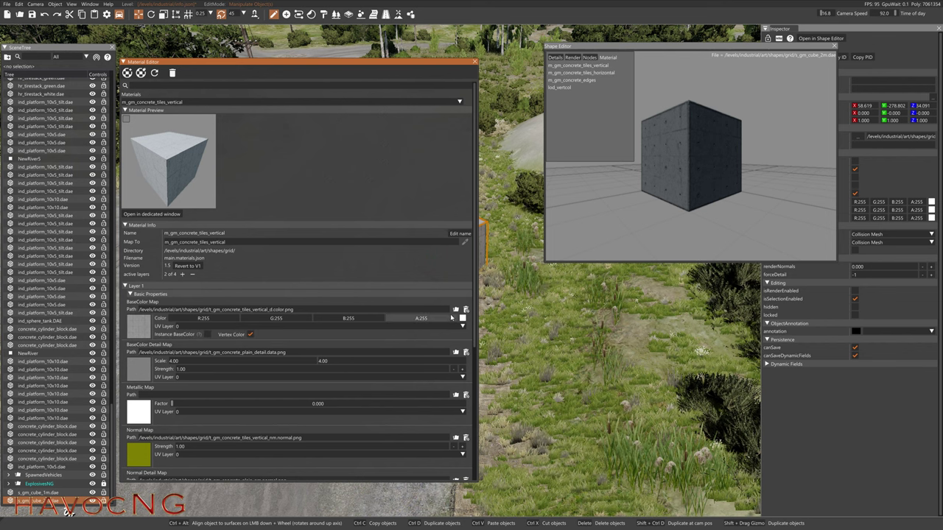
# Set the Layer 1 base color of m_gm_concrete_tiles_vertical to red, #F70505FF
pyautogui.moveTo(521, 304); pyautogui.dragTo(493, 297, button='right')
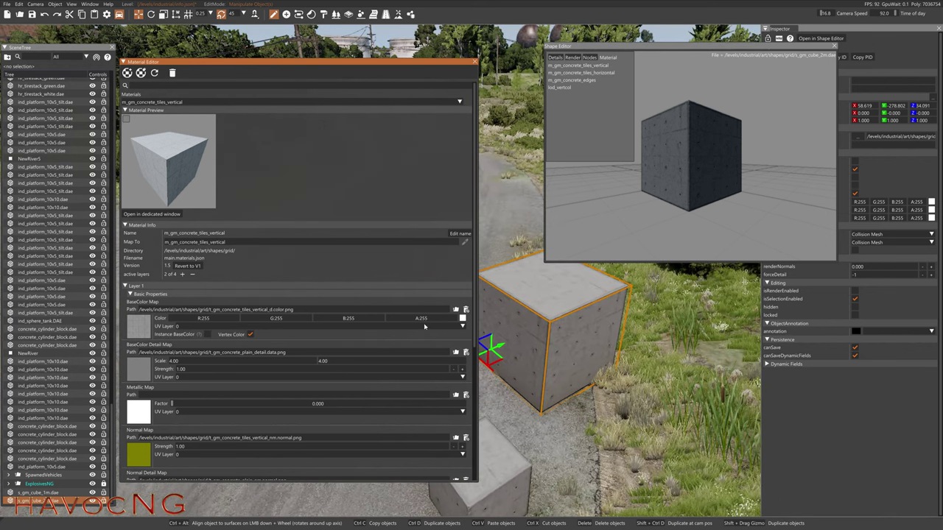
pyautogui.click(462, 318)
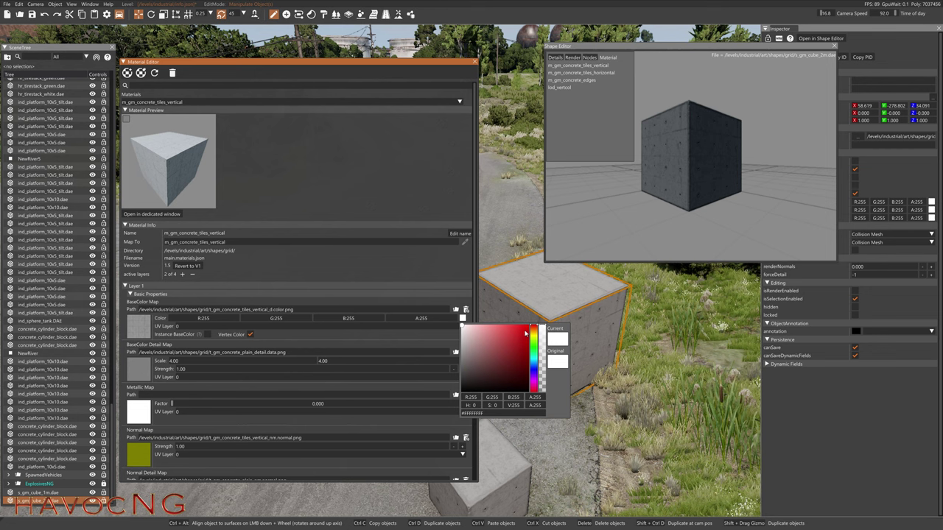
pyautogui.click(529, 328)
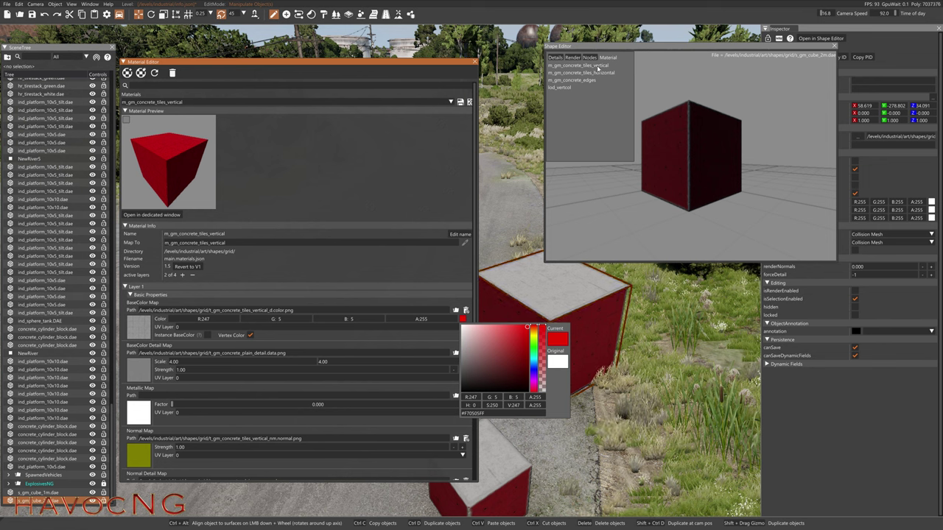
pyautogui.click(598, 73)
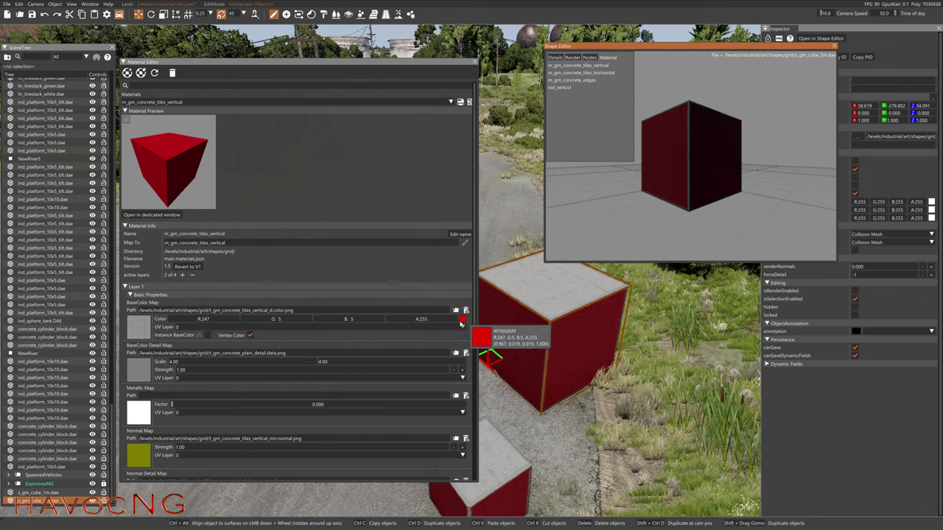
# Load the cube's m_gm_concrete_tiles_horizontal material and set its Layer 1 base color to green, #1DF806FF
pyautogui.click(595, 74)
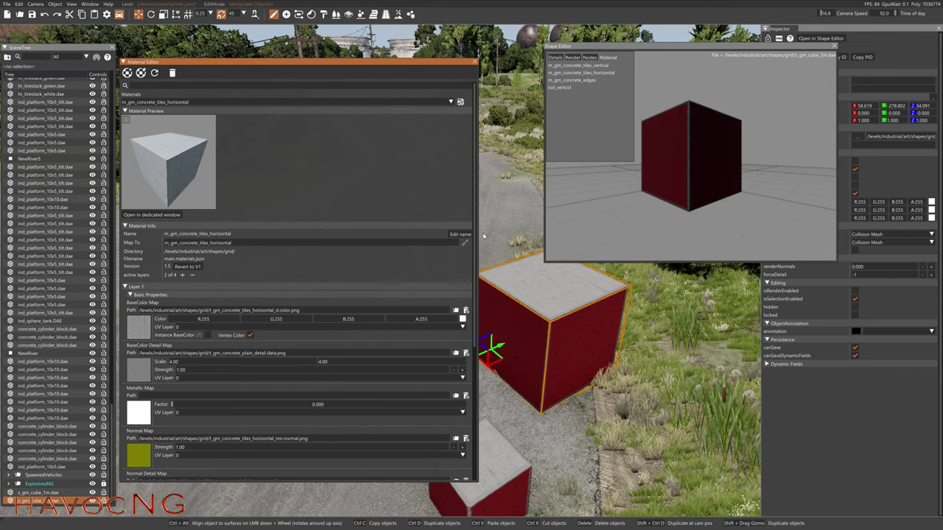
pyautogui.click(462, 320)
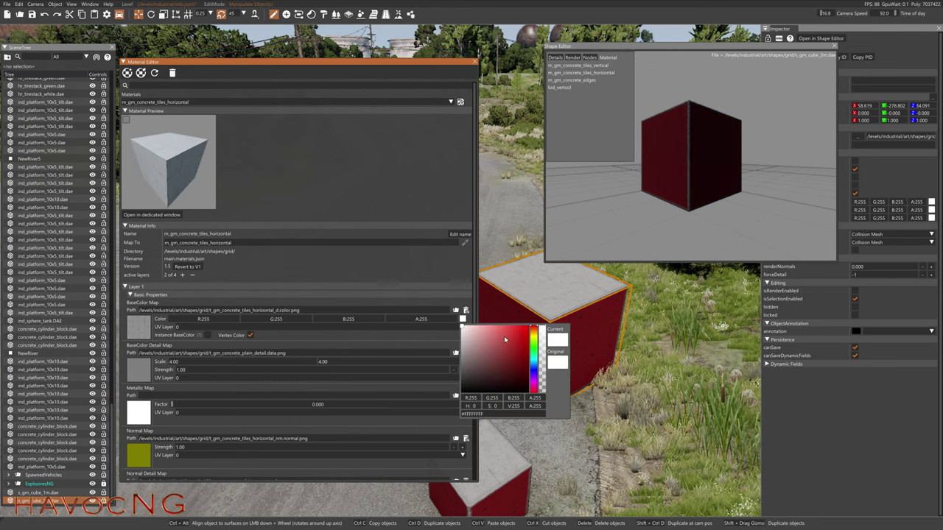
pyautogui.click(534, 340)
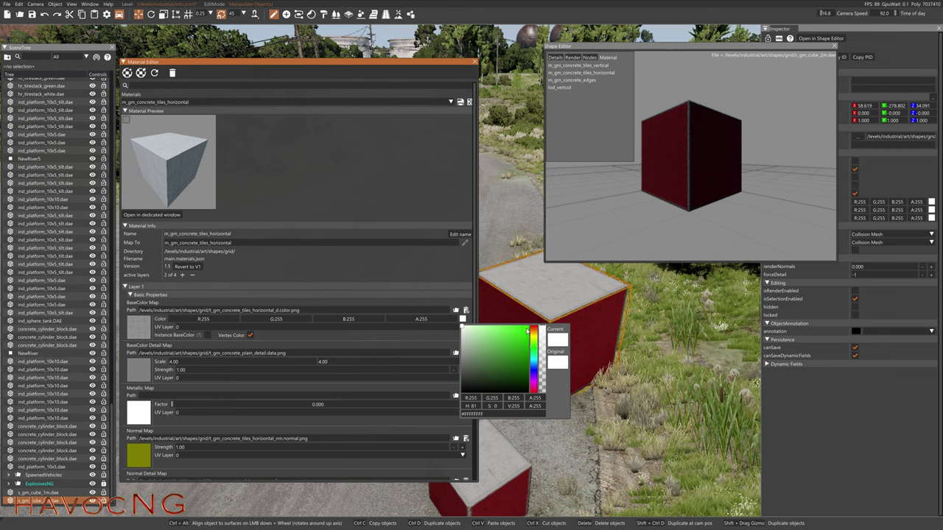
pyautogui.click(528, 330)
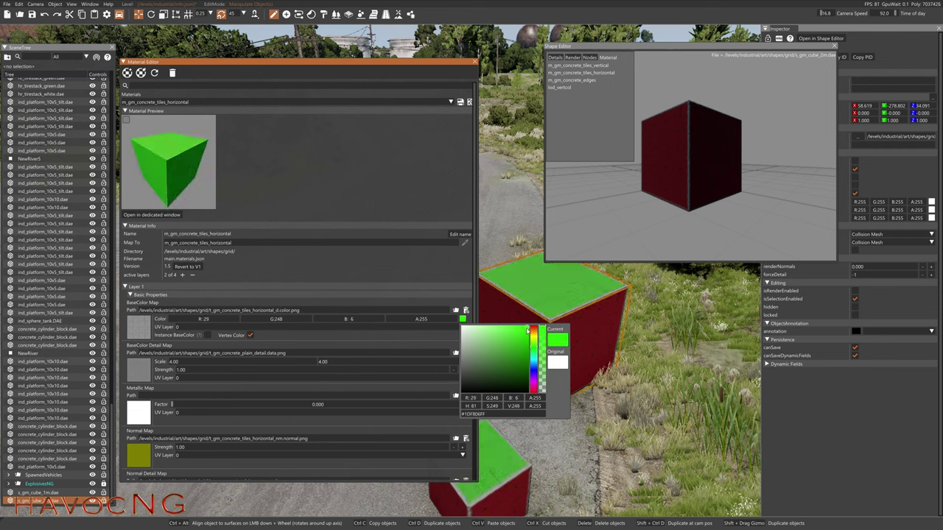
pyautogui.click(454, 264)
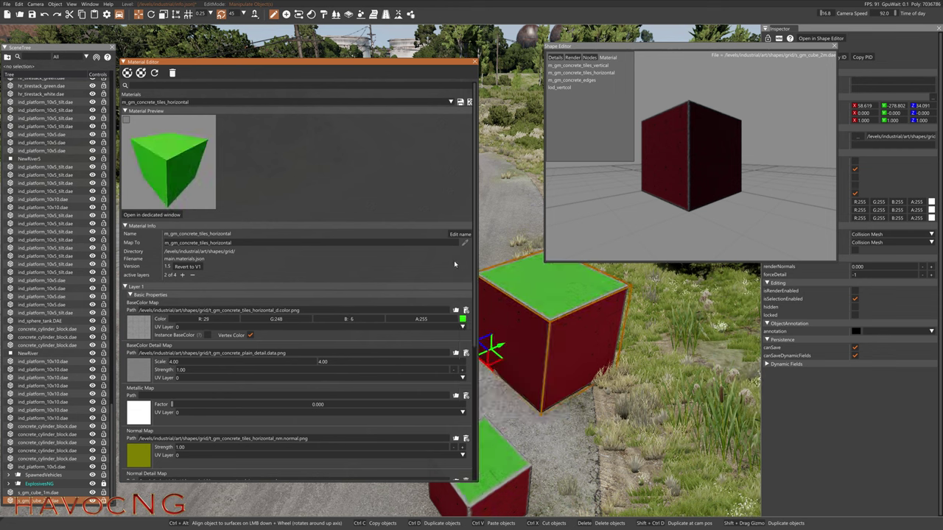
# Load the cube's m_gm_concrete_edges material and set its Color Map color to blue, #0E04F9FF
pyautogui.click(591, 81)
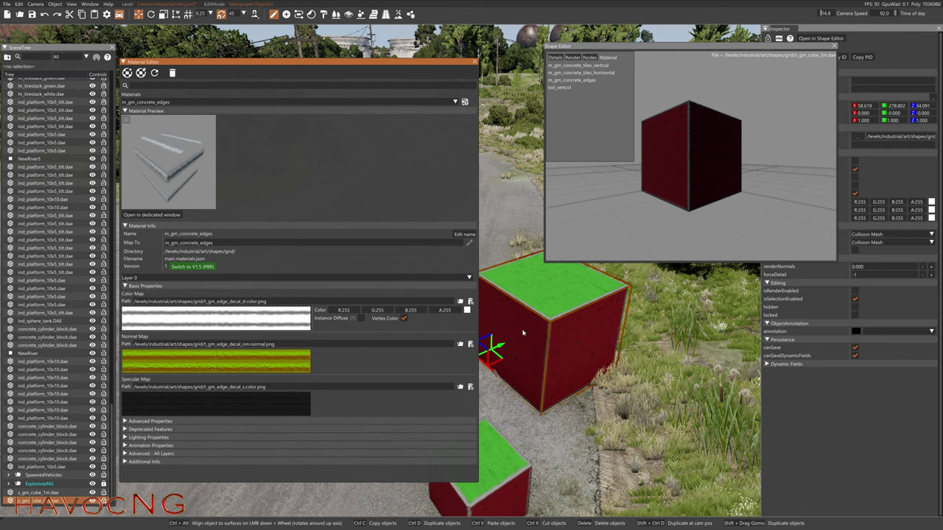
pyautogui.click(466, 310)
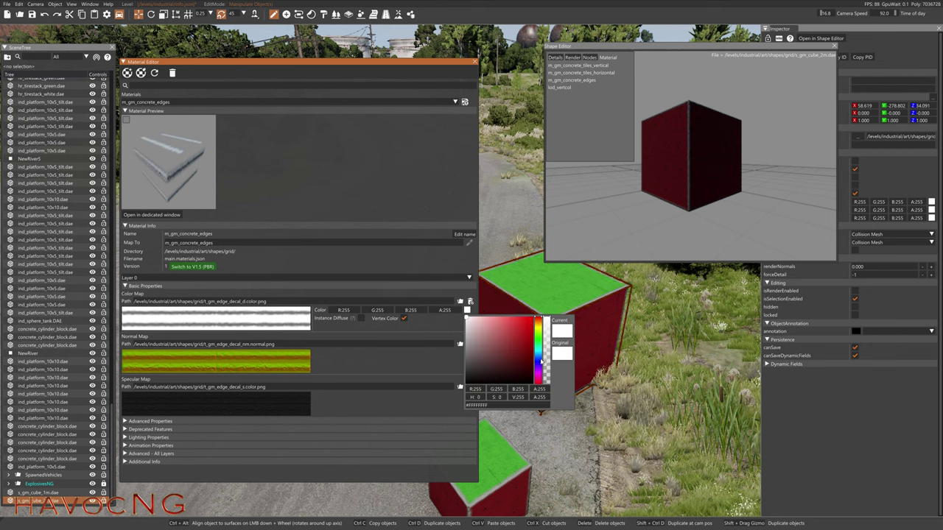
pyautogui.click(542, 371)
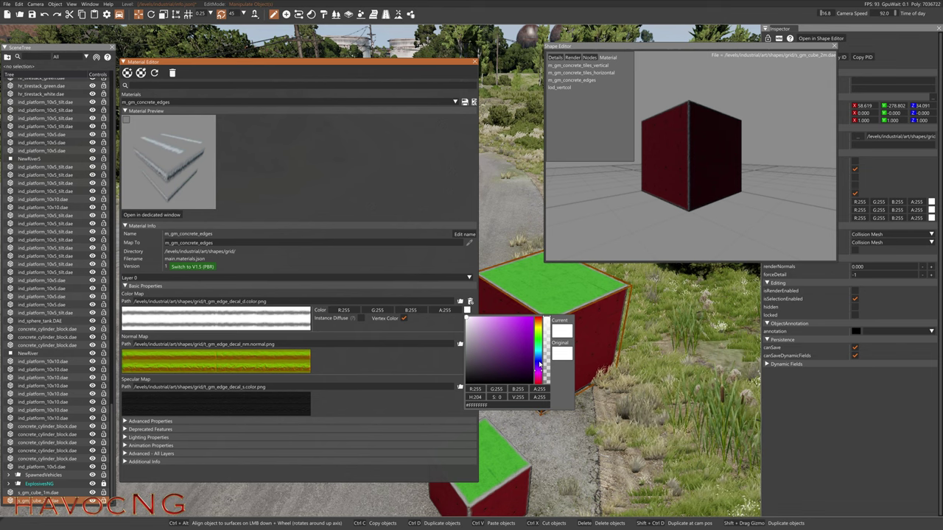
pyautogui.moveTo(539, 364); pyautogui.dragTo(538, 357)
pyautogui.click(531, 318)
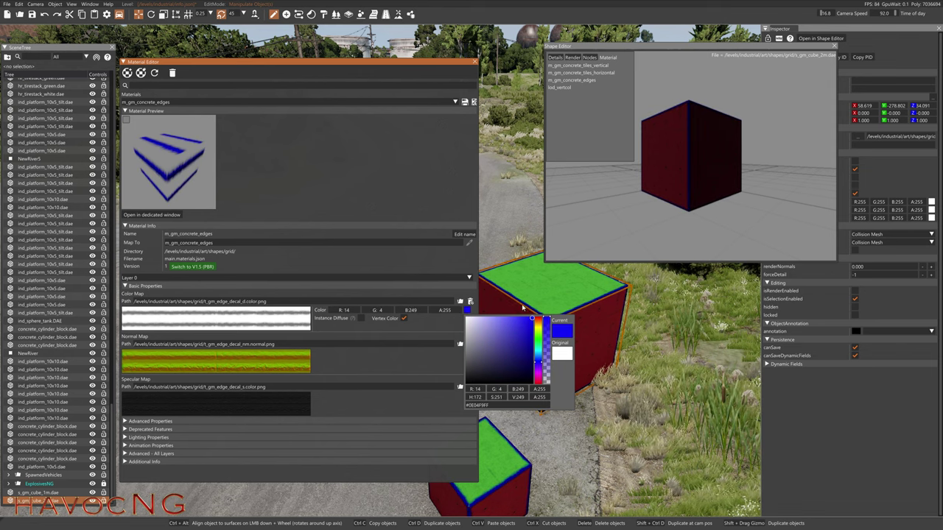
pyautogui.click(151, 78)
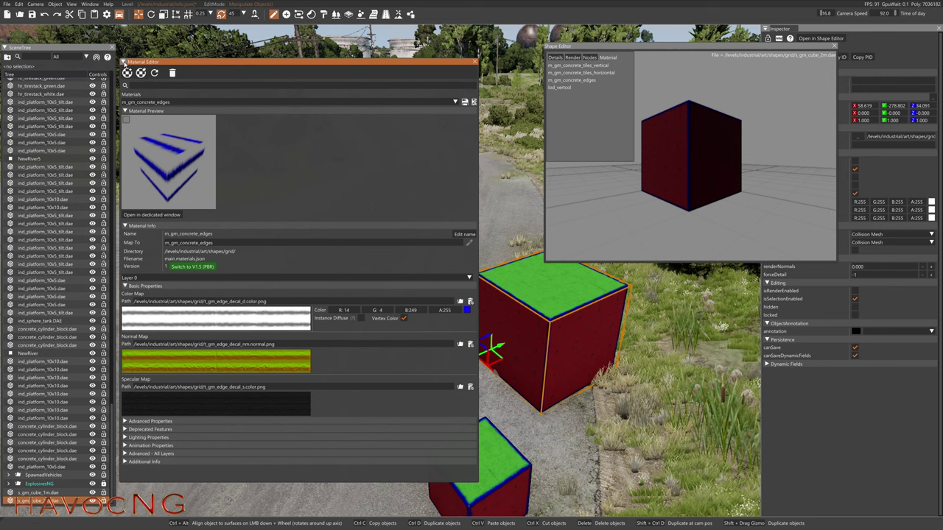
# Collapse the Material Editor, leave the world editor, and examine the recolored cubes from all sides in the level
pyautogui.click(122, 62)
pyautogui.press('F11')
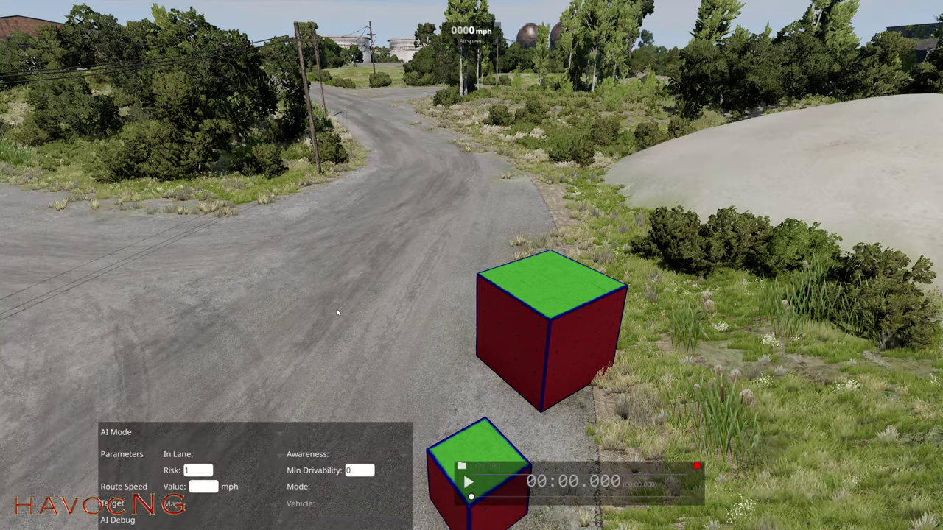
pyautogui.moveTo(336, 312); pyautogui.dragTo(397, 383, button='right')
pyautogui.press('w')
pyautogui.press('w')
pyautogui.press('d')
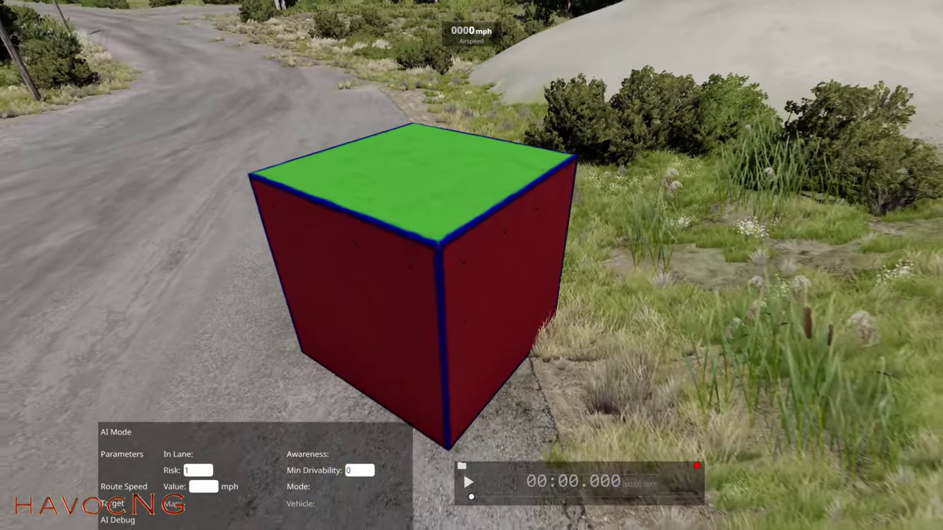
pyautogui.press('d')
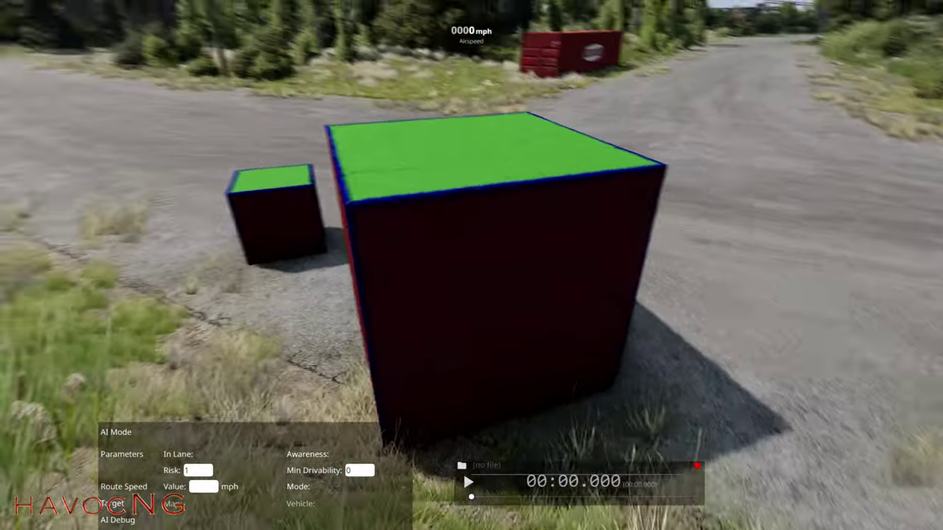
pyautogui.press('s')
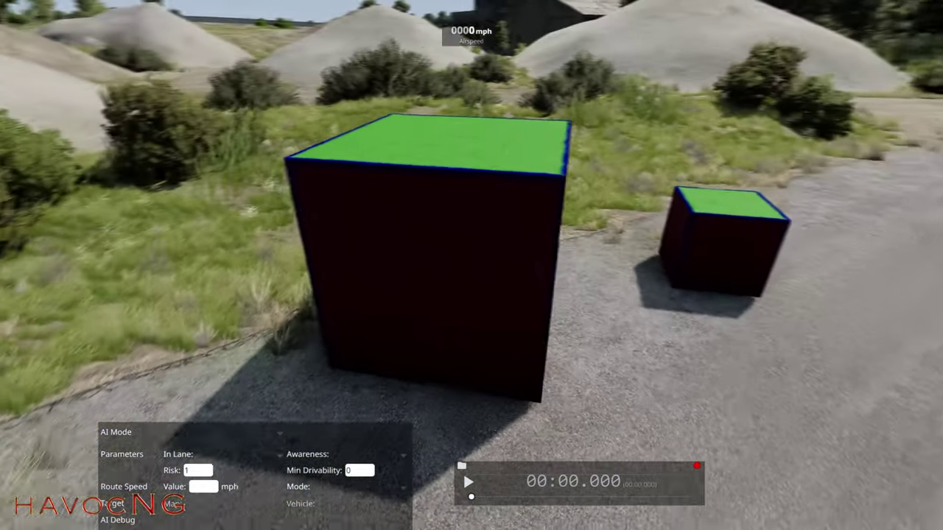
pyautogui.press('d')
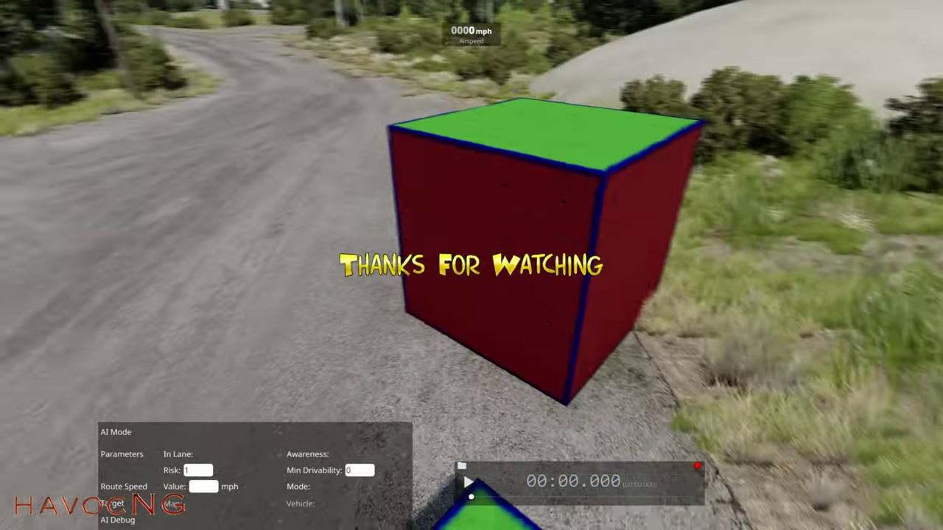